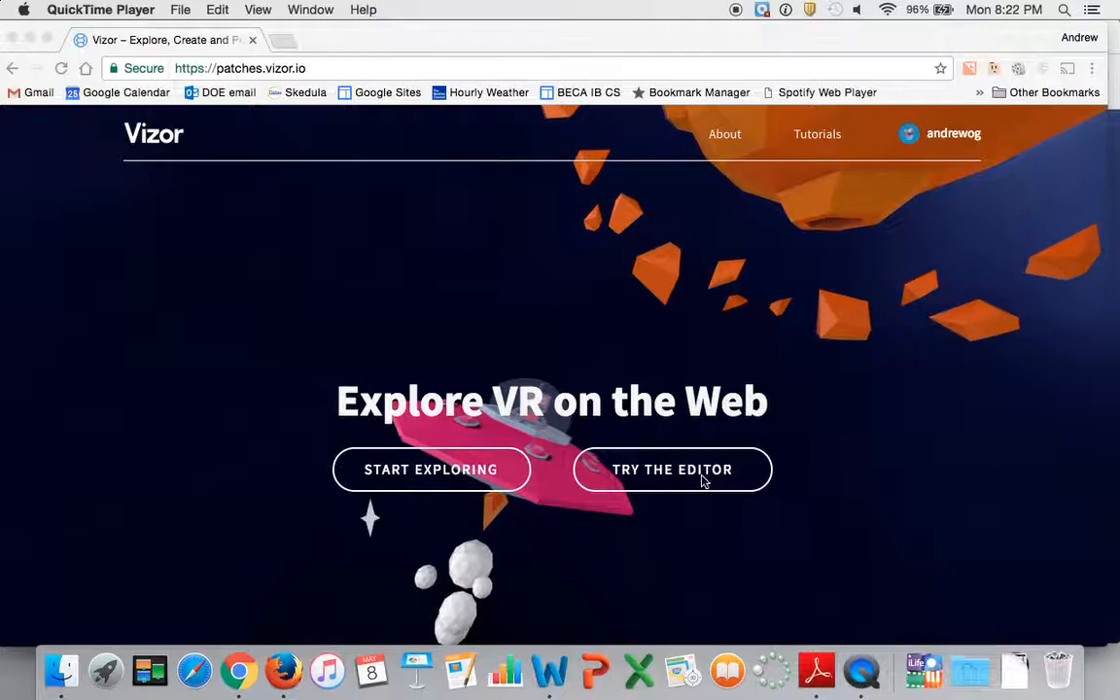
Open the scene editor from the Vizor home page.
click(692, 474)
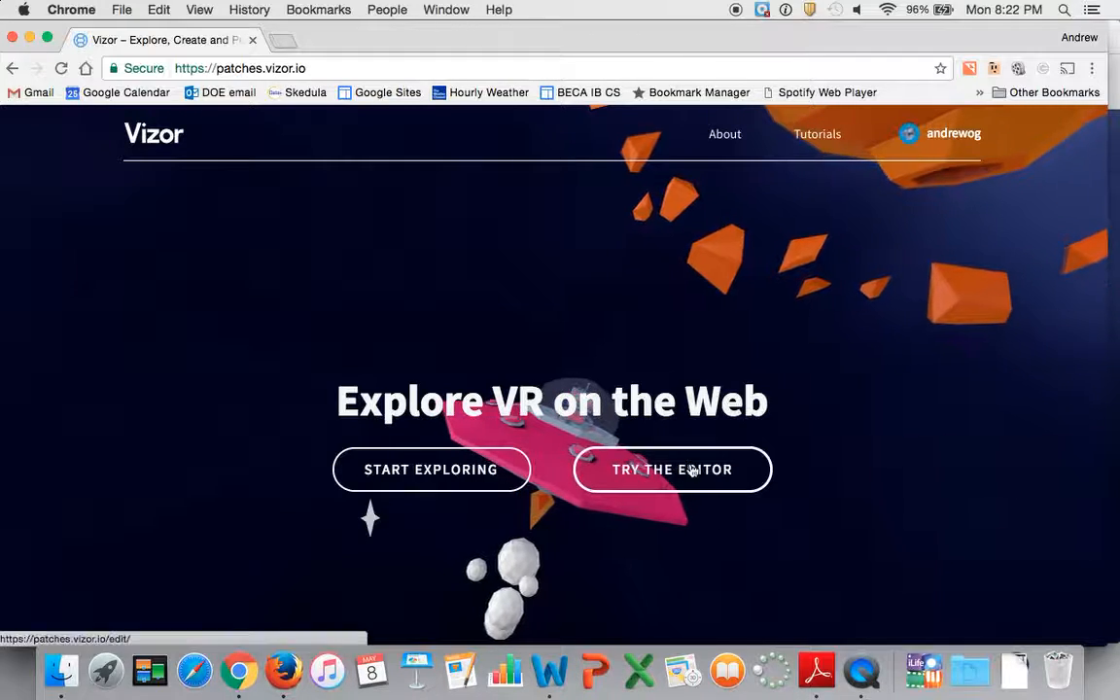
click(690, 472)
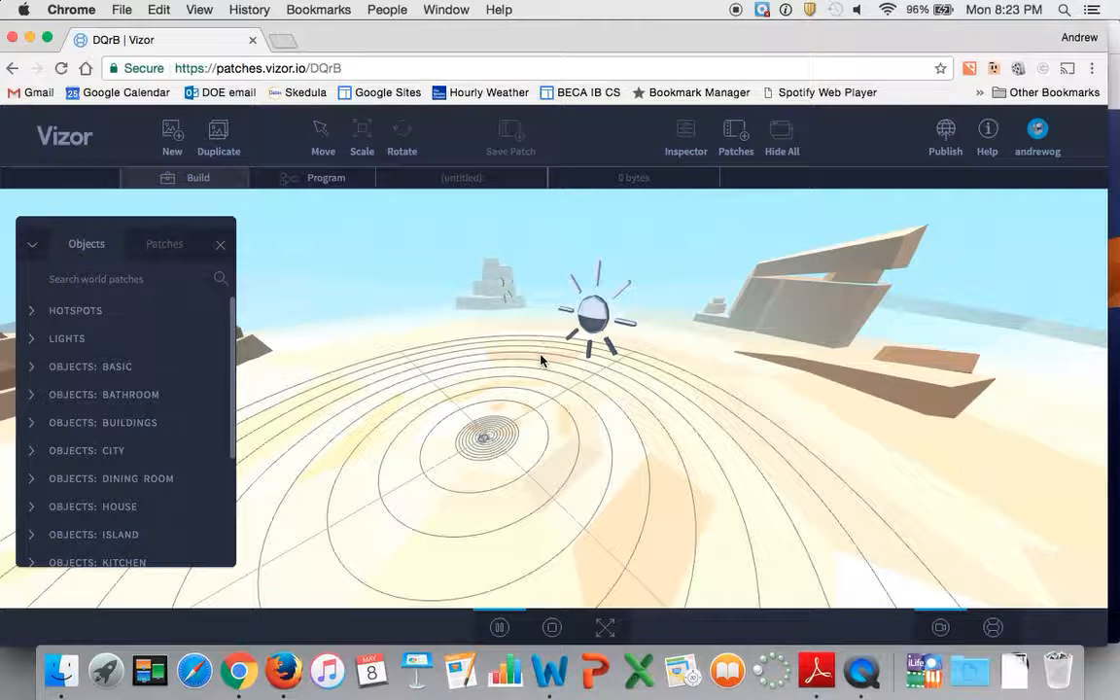
Select the background pillars and the lighting in the scene to identify them, trying the rotate and move gizmos on the pillars.
click(825, 306)
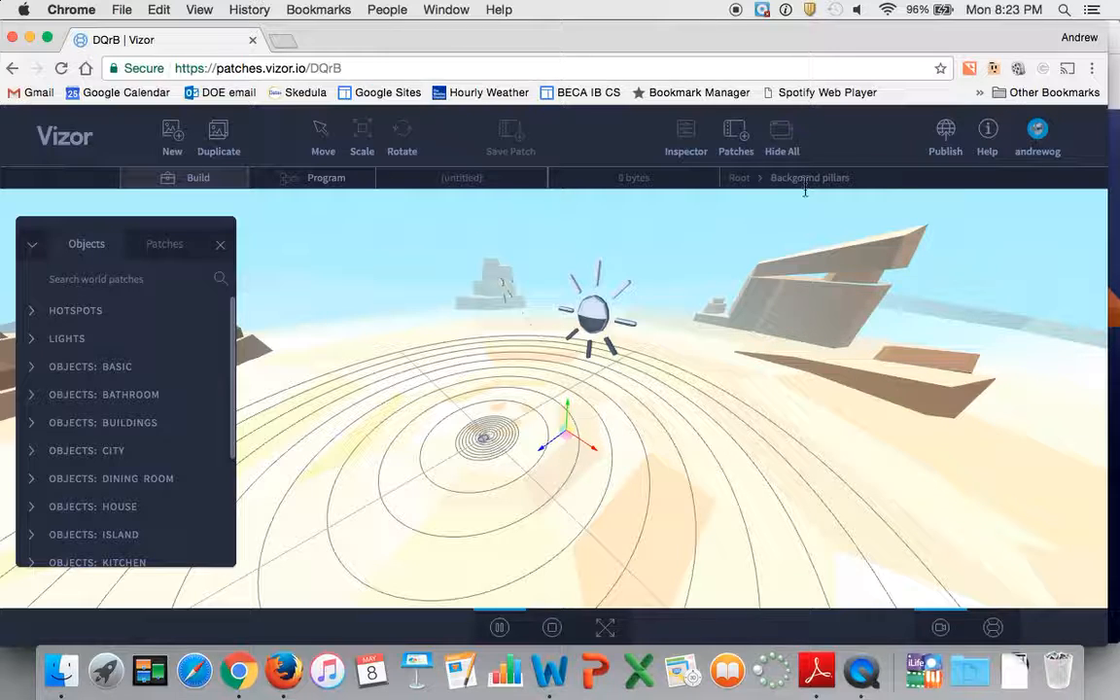
key(r)
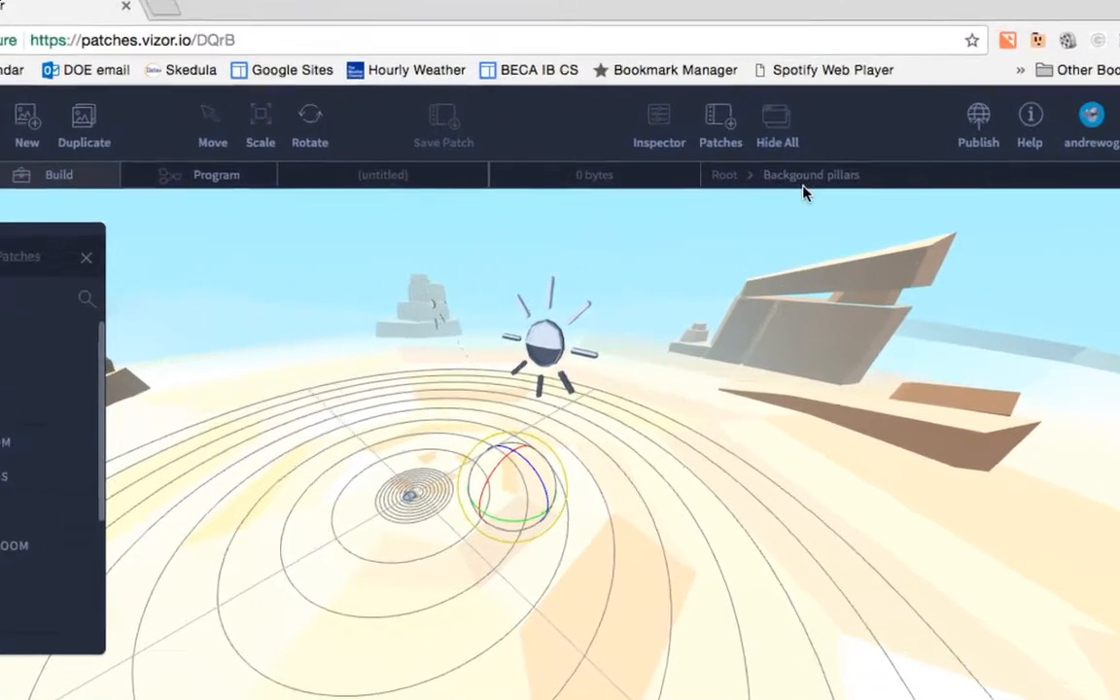
key(m)
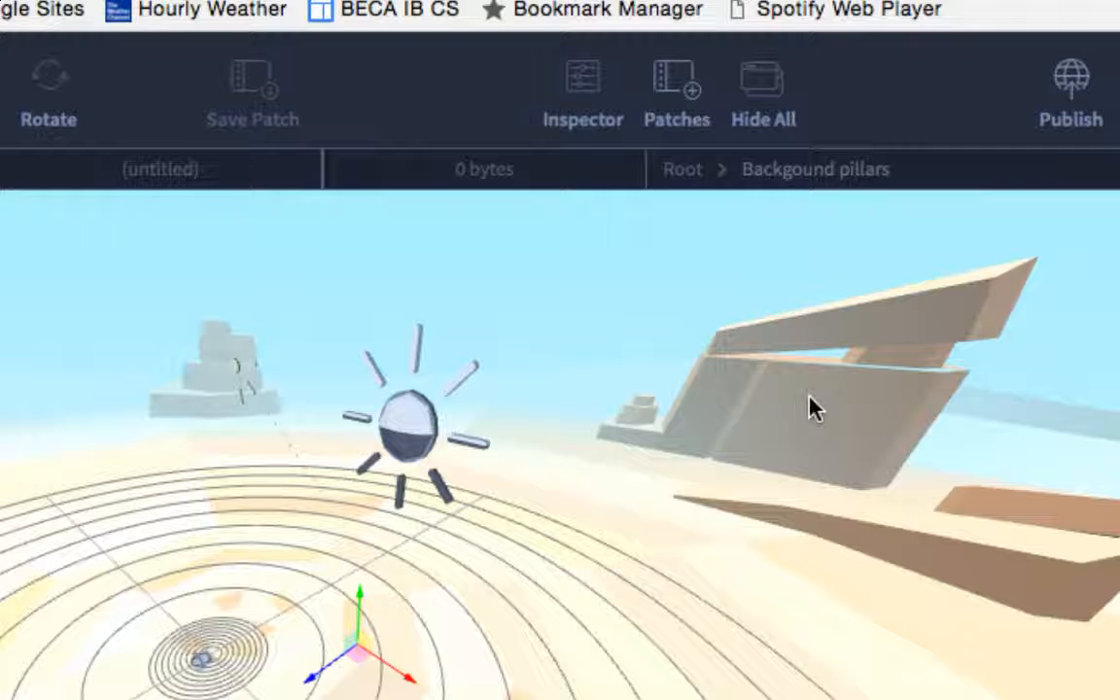
click(409, 420)
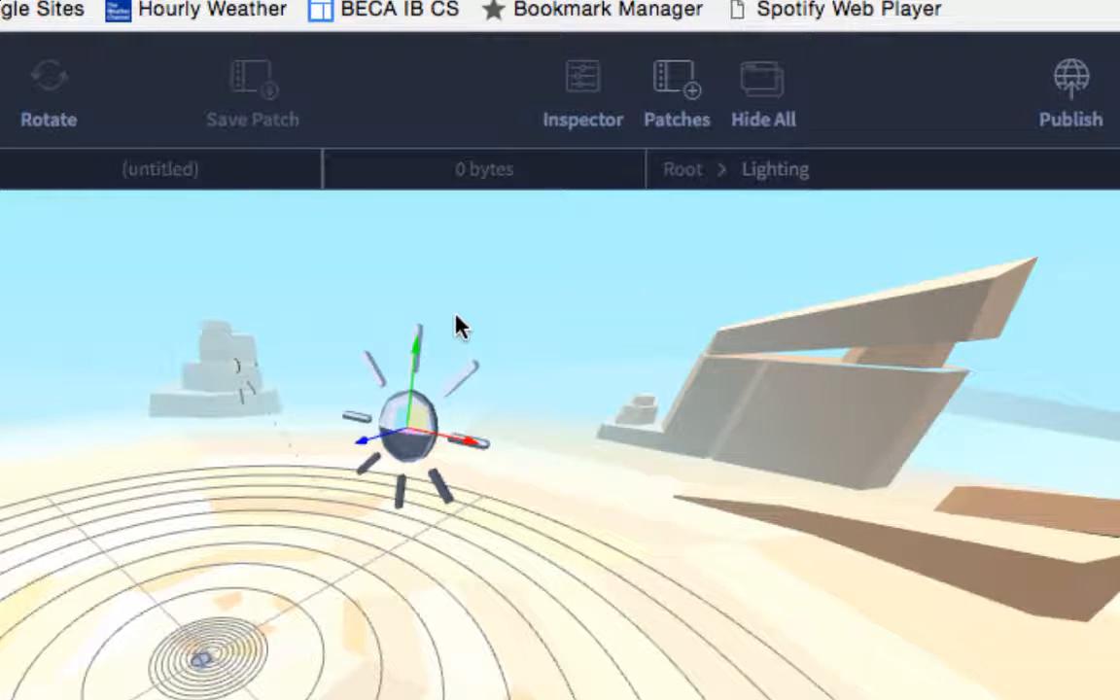
scroll(457, 325, down, 3)
scroll(274, 476, up, 3)
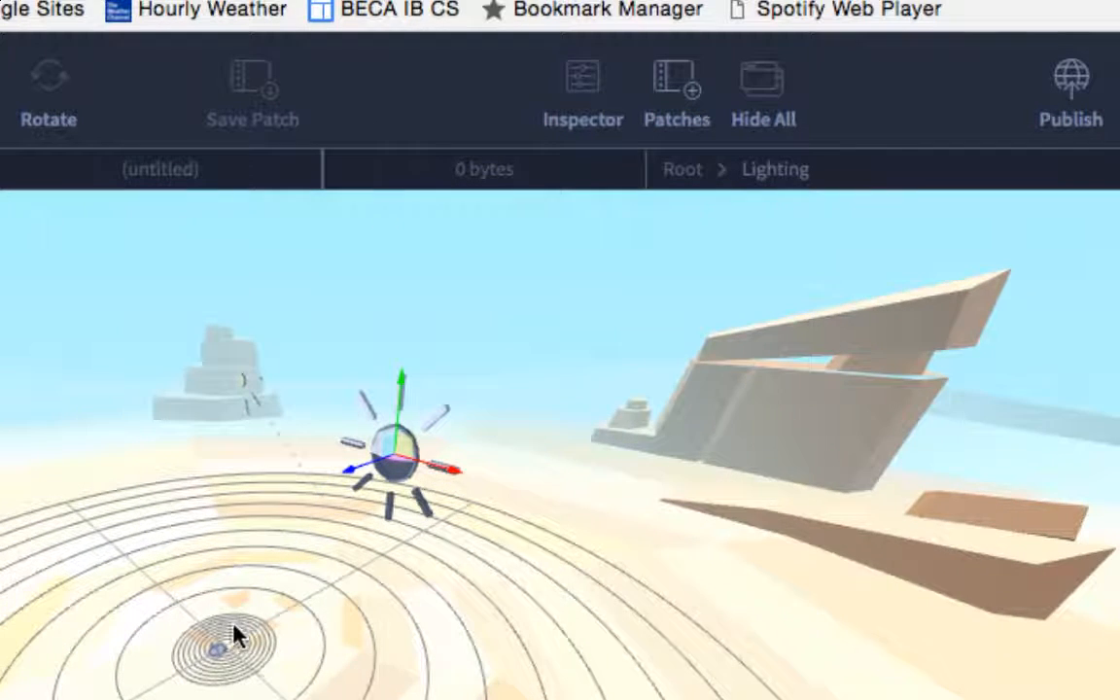
Select the VR camera at the grid's centre and a cloud in the sky to identify each object.
click(217, 652)
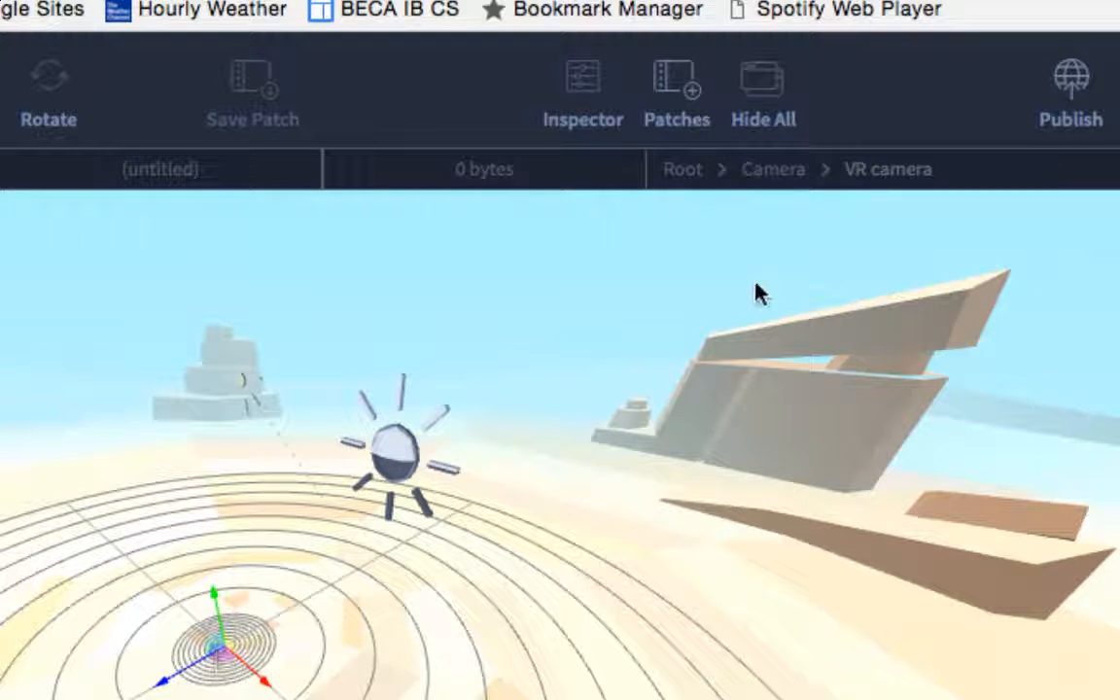
scroll(223, 518, down, 3)
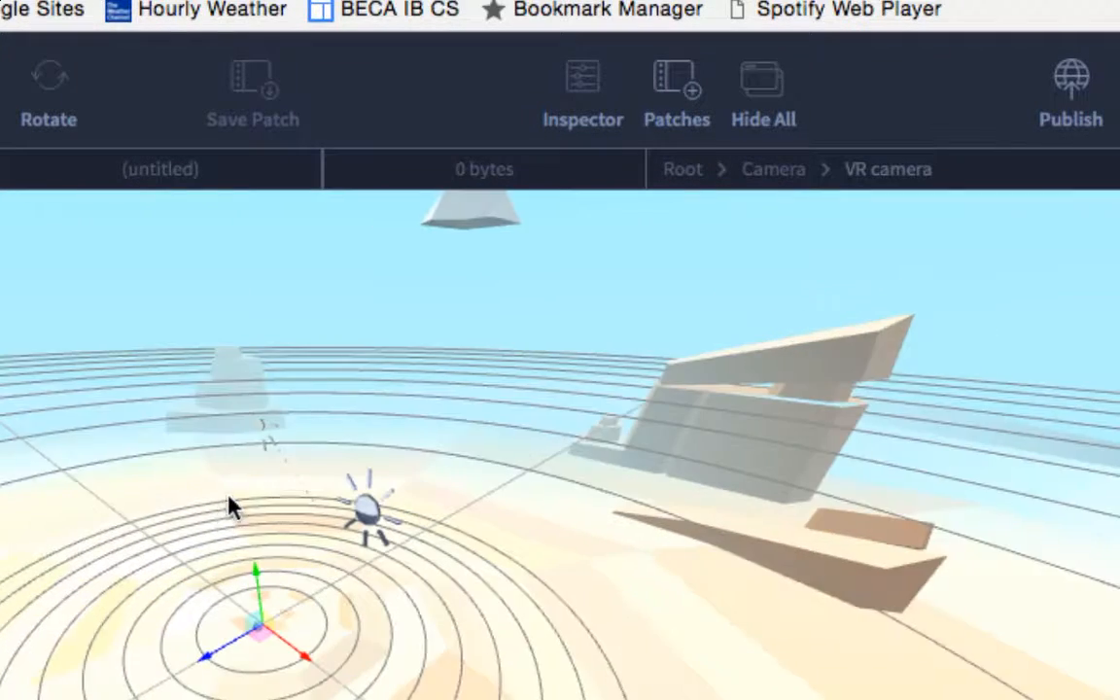
scroll(474, 285, down, 2)
scroll(473, 285, up, 5)
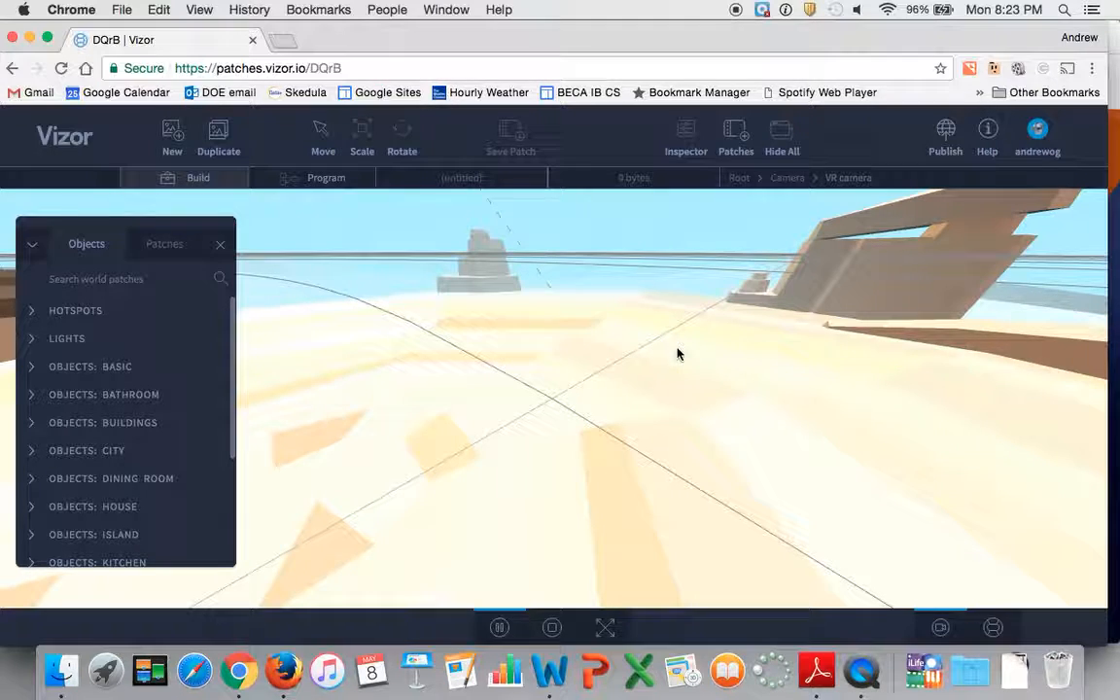
drag(661, 292, 670, 251)
click(661, 245)
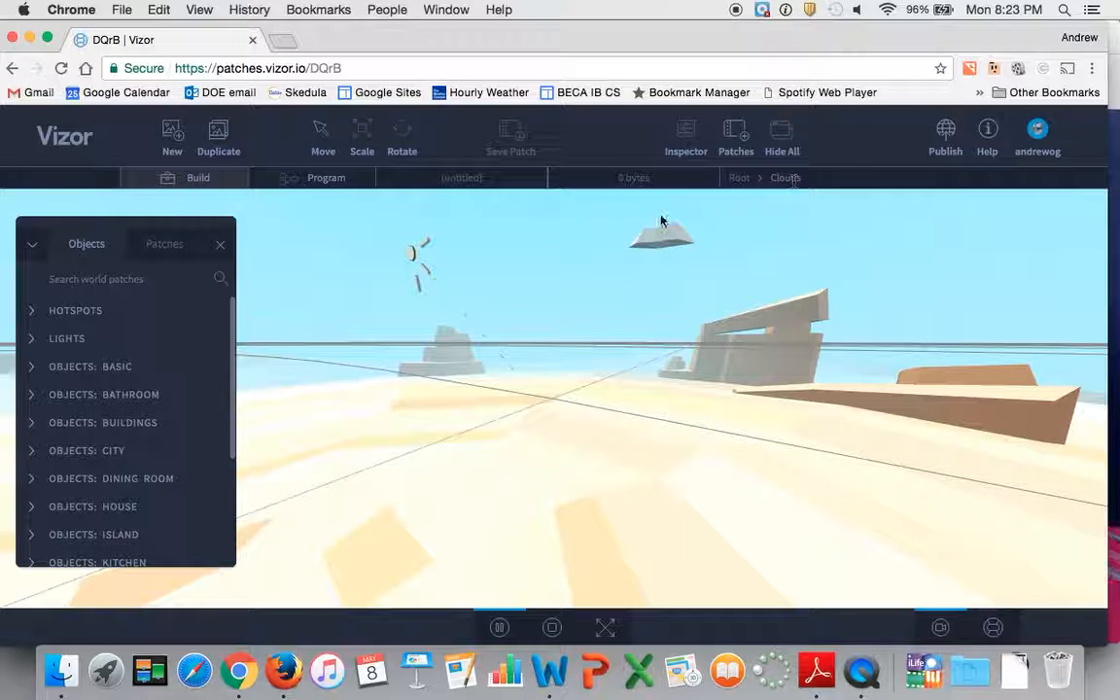
drag(467, 302, 512, 369)
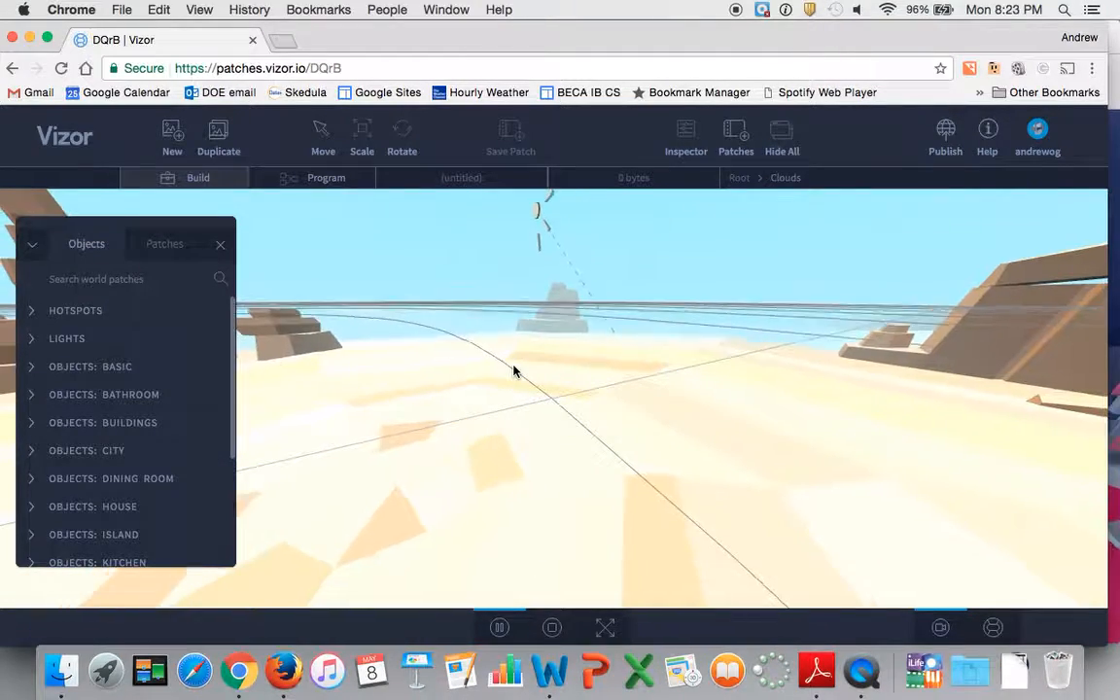
Look through the object categories available for building, from Hotspots down to Teleports.
scroll(515, 371, down, 5)
scroll(515, 370, up, 10)
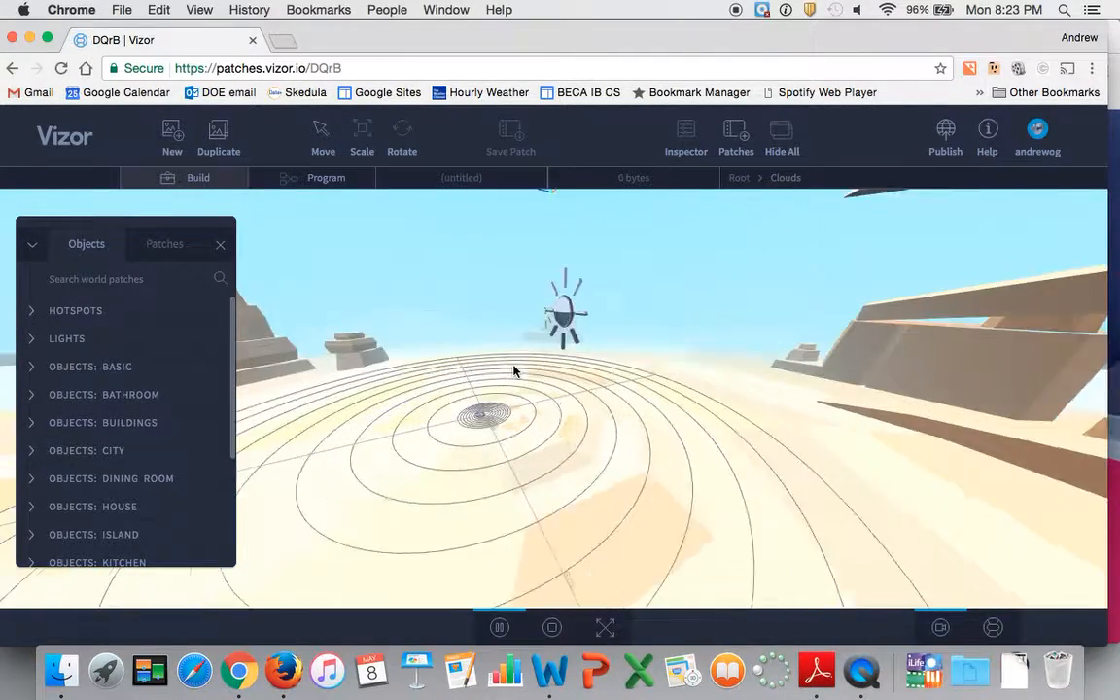
scroll(516, 370, down, 5)
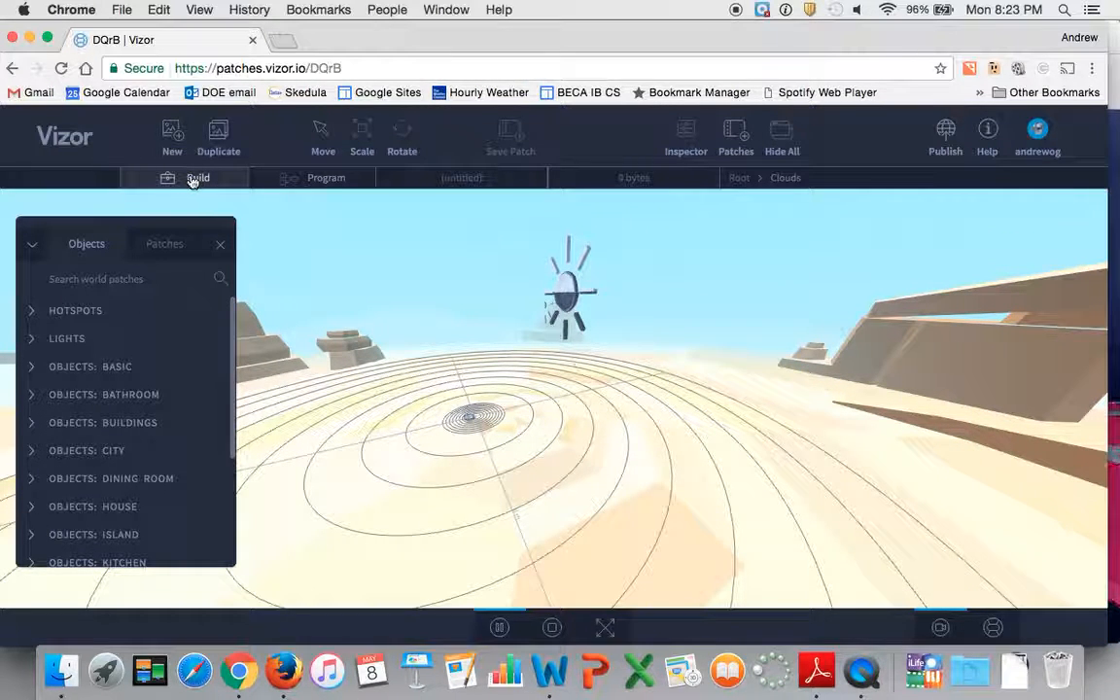
scroll(152, 351, down, 4)
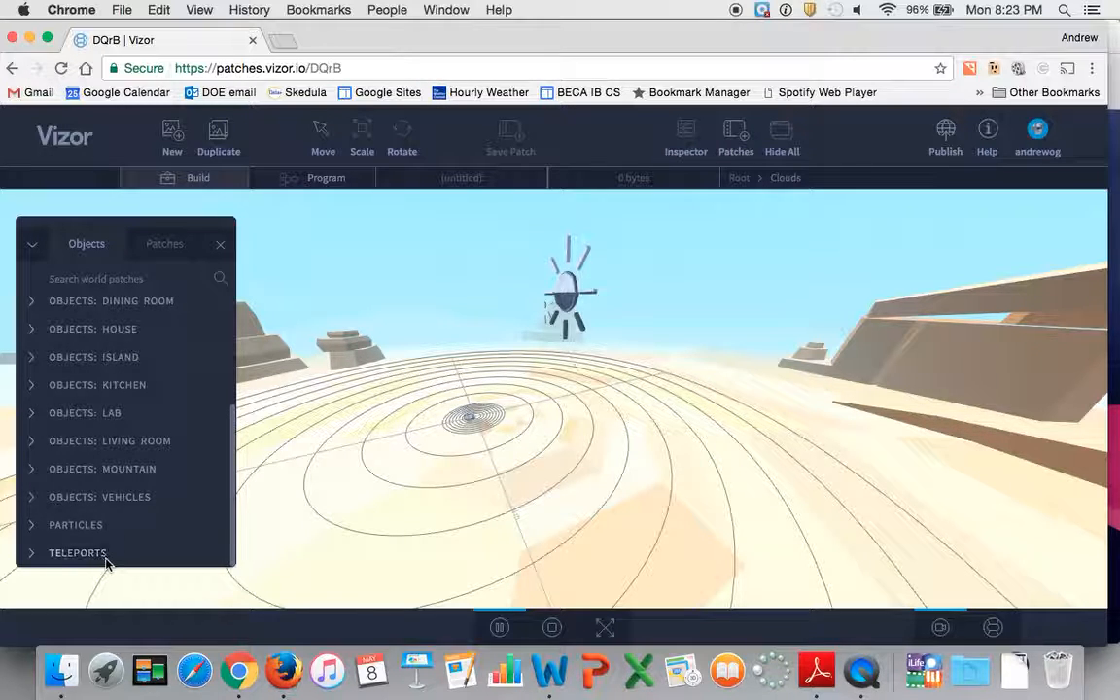
scroll(96, 506, up, 4)
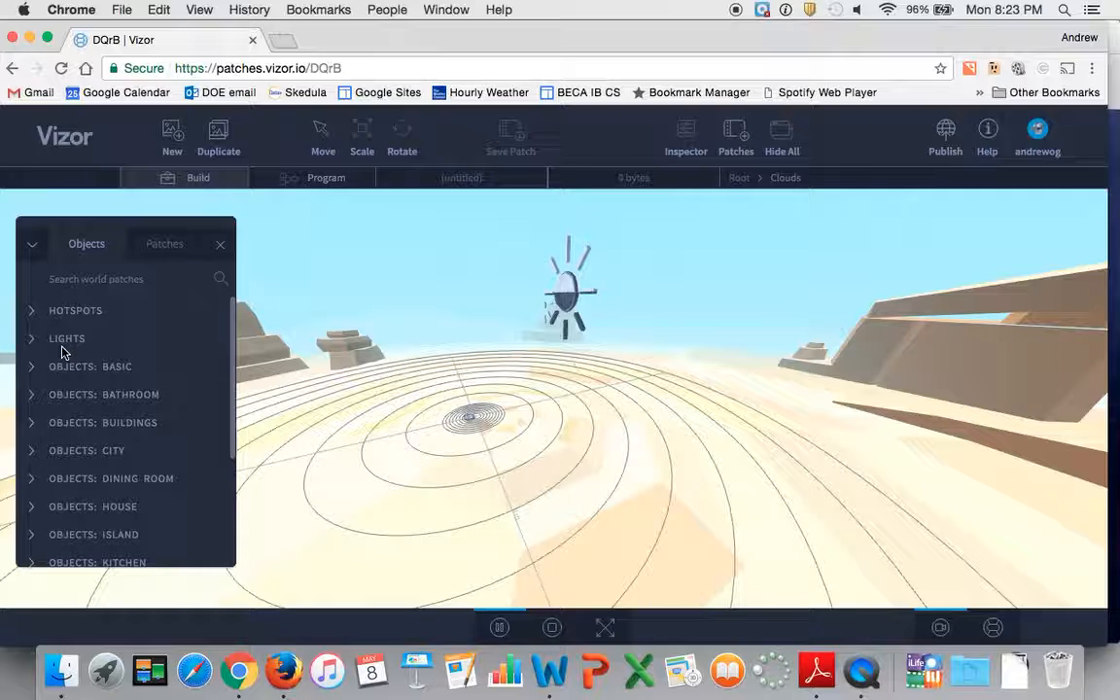
Examine the scene's node graph in Program mode, and return to Build mode to view the clouds in the sky.
click(315, 181)
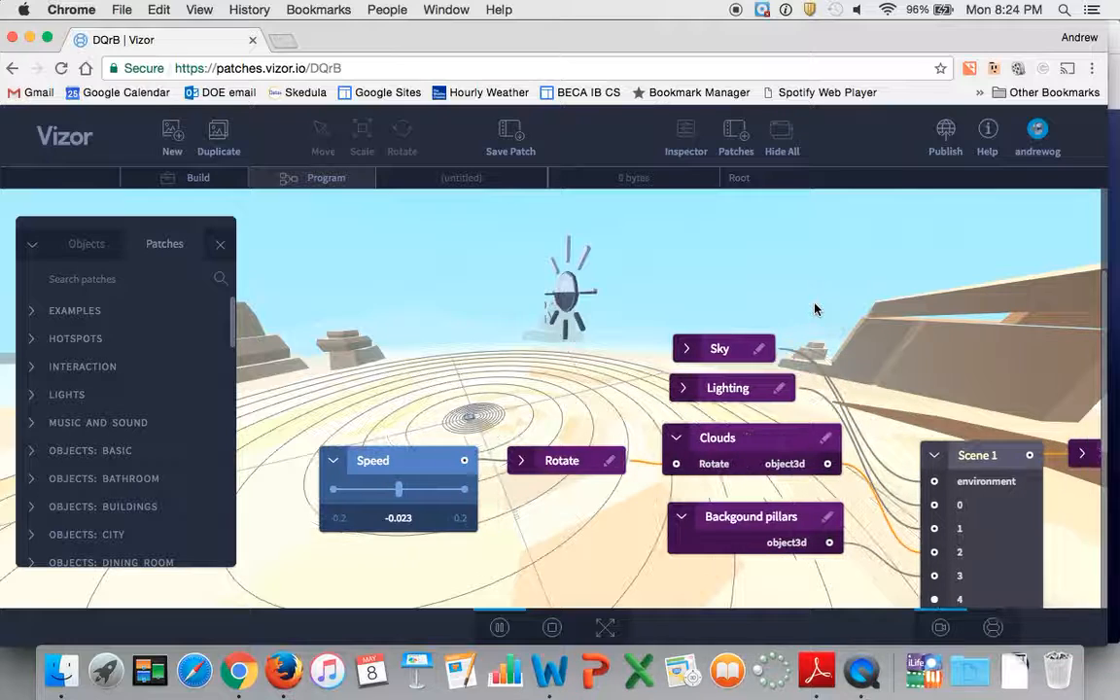
click(703, 248)
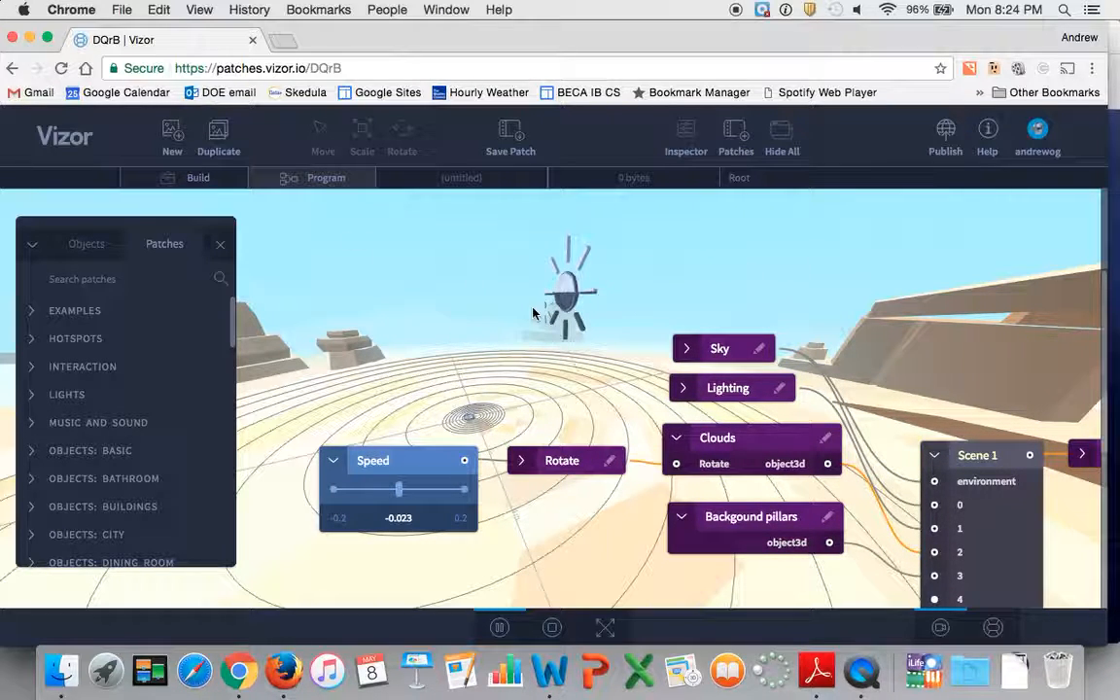
click(482, 382)
mouse_move(488, 319)
mouse_down()
mouse_move(465, 277)
mouse_move(467, 323)
mouse_up()
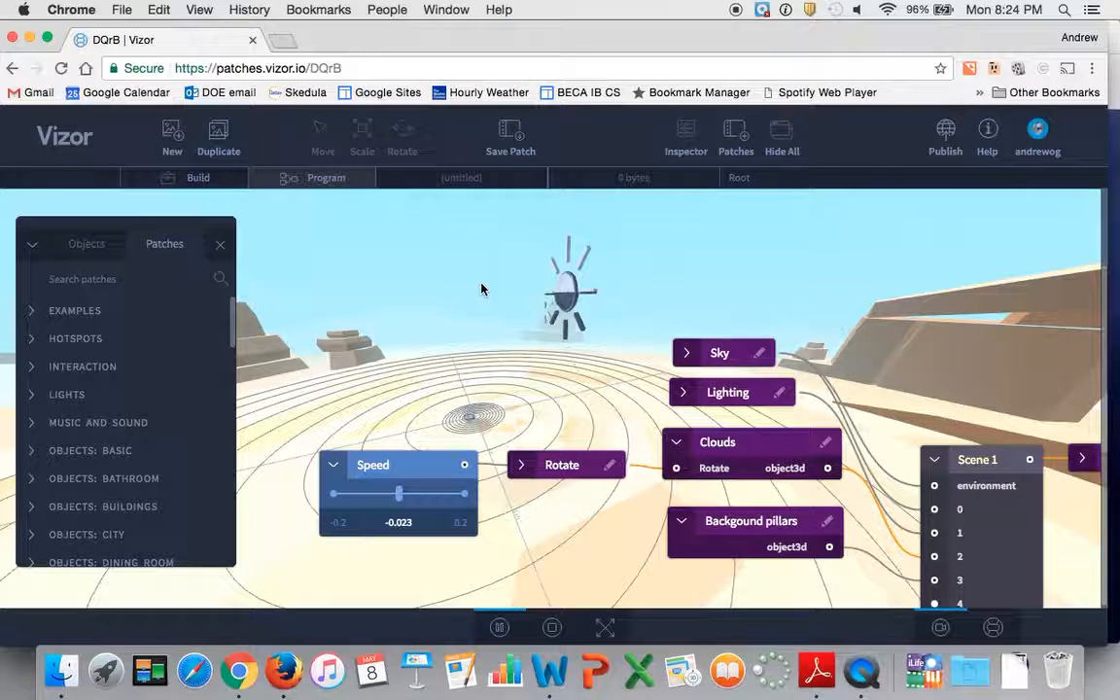
click(229, 184)
drag(472, 262, 501, 205)
drag(502, 307, 502, 271)
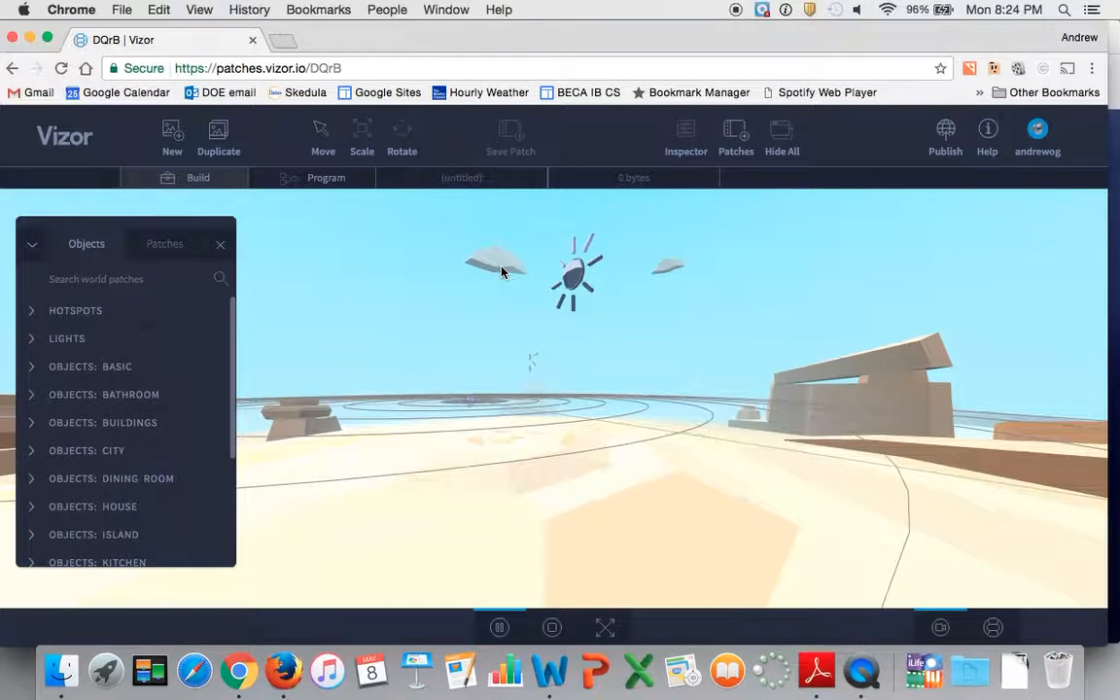
Switch to Program mode and move the Scene 1 node up so all its numbered inputs are in view.
click(324, 180)
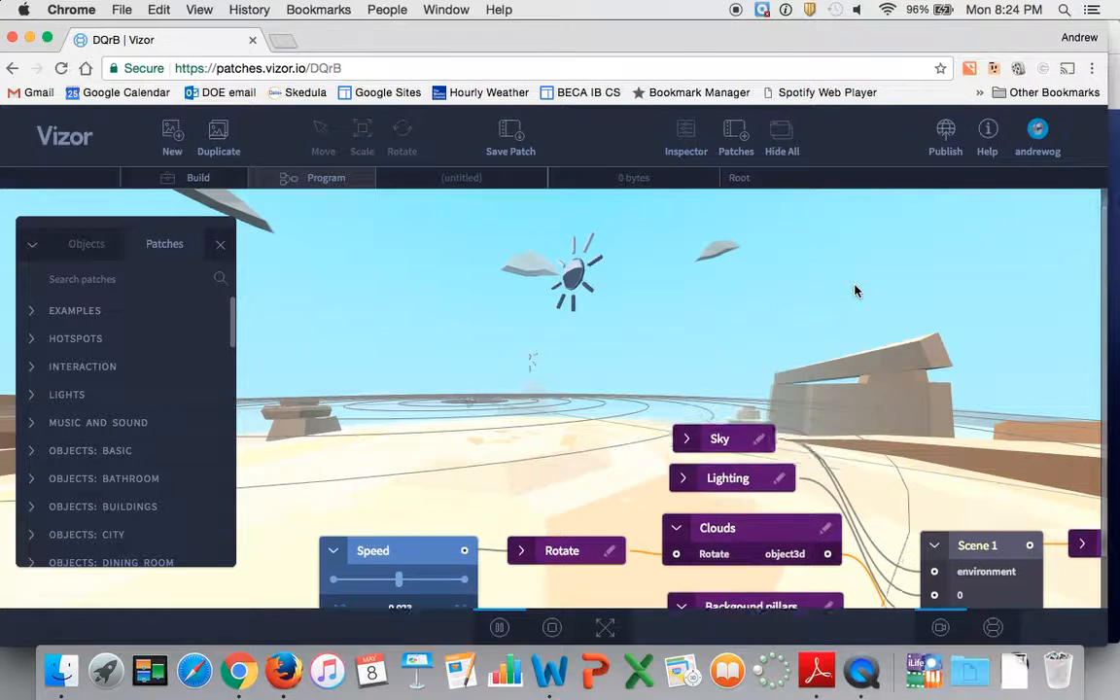
scroll(933, 382, up, 2)
scroll(934, 382, down, 2)
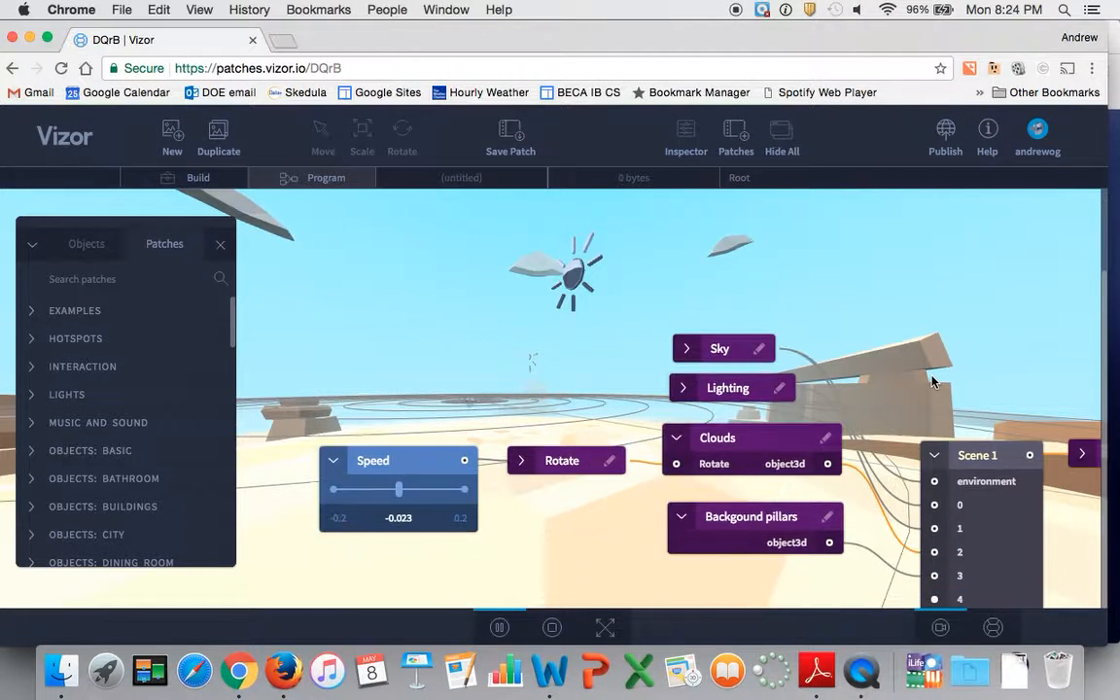
scroll(934, 382, right, 2)
scroll(933, 382, right, 1)
scroll(934, 382, left, 3)
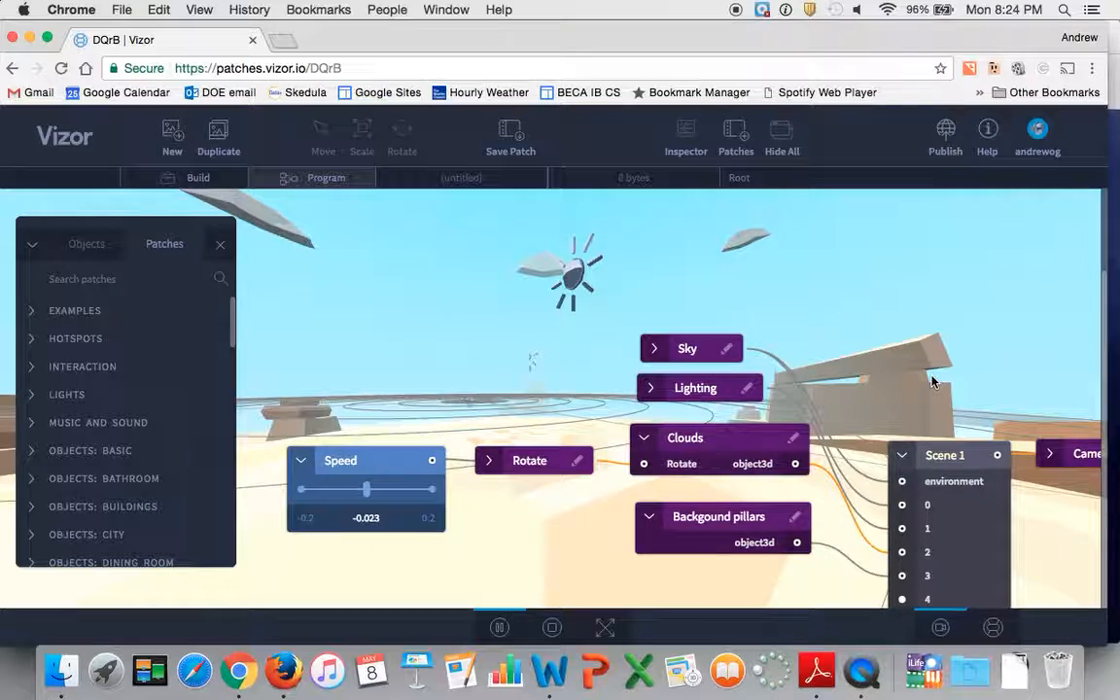
scroll(934, 382, right, 2)
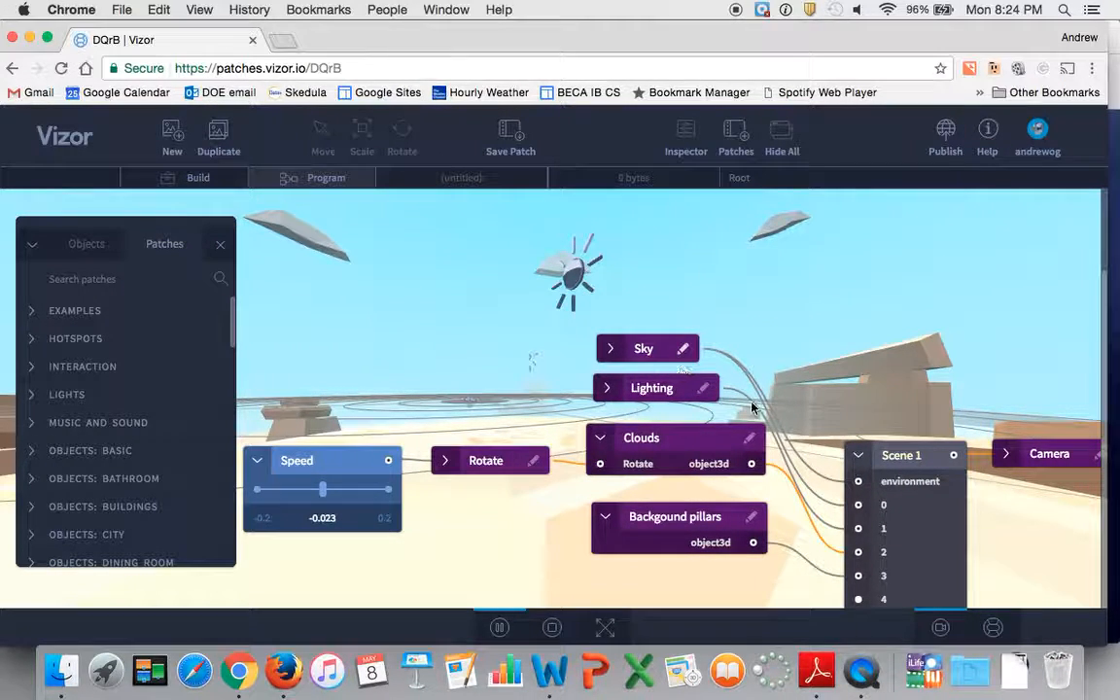
click(891, 445)
drag(890, 441, 902, 368)
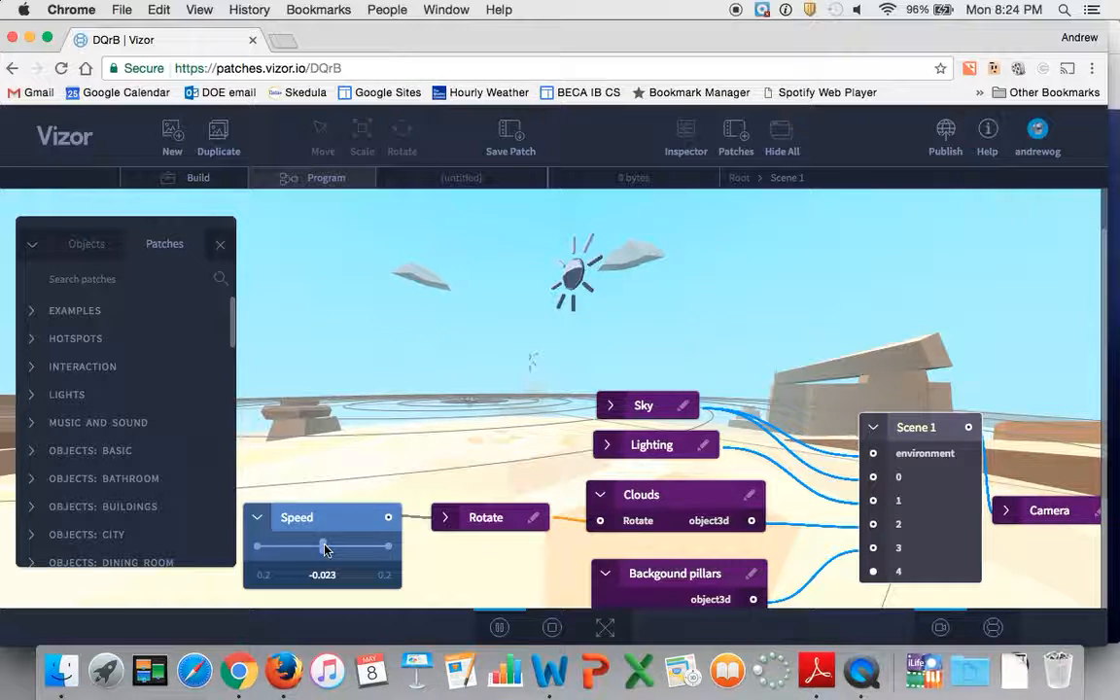
Lower the Speed value to -0.200 and extend the Speed slider's minimum to -1.
drag(325, 550, 258, 554)
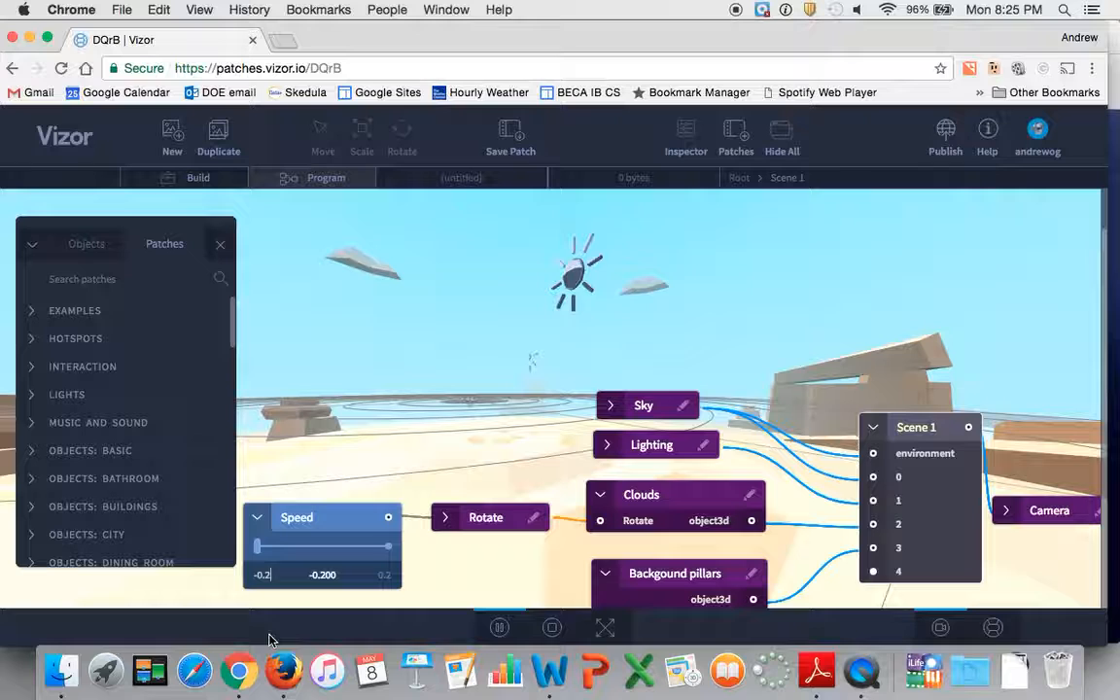
key(BackSpace)
text(1)
key(Return)
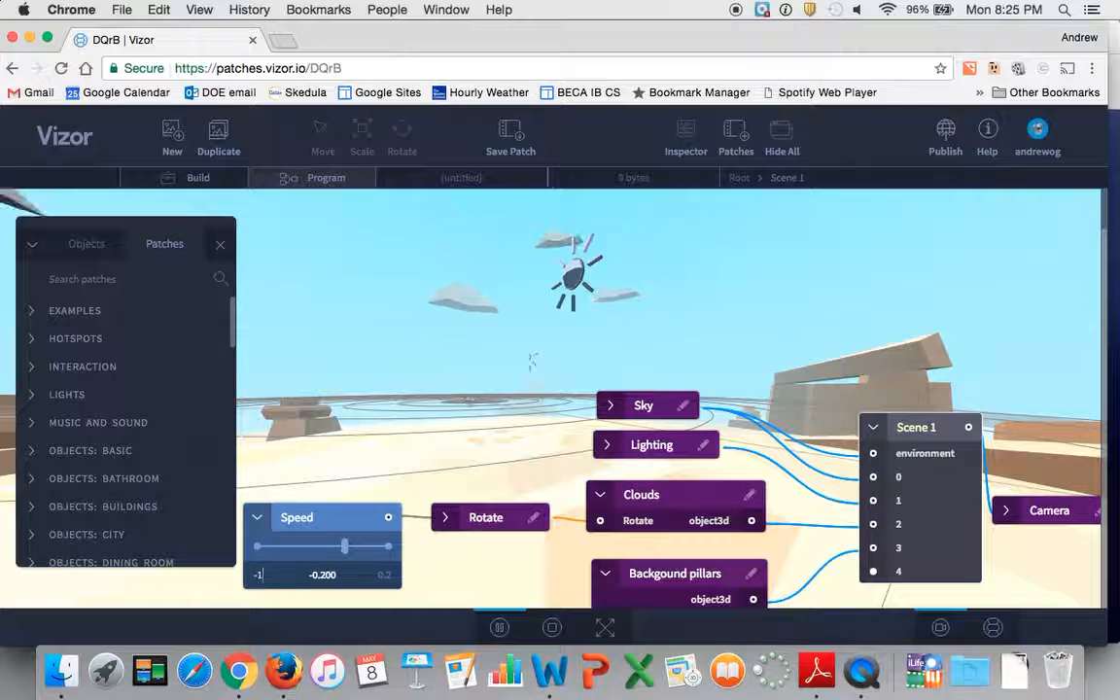
Try a Speed value of -0.952 on the rotating clouds, and settle on -0.280.
drag(350, 549, 262, 547)
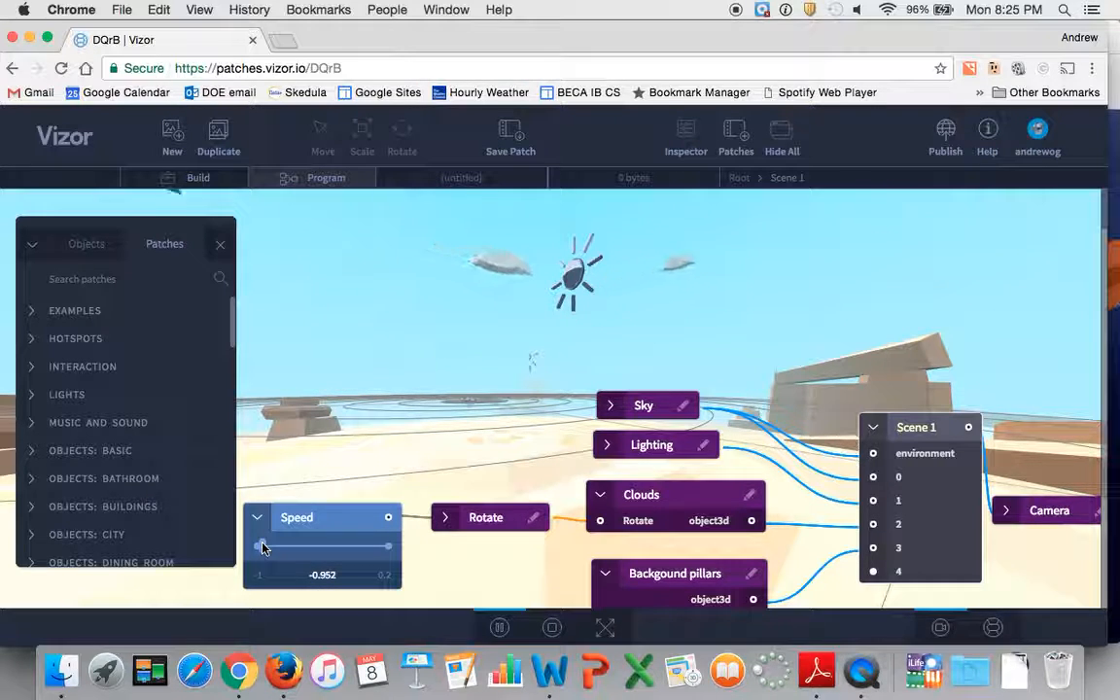
click(262, 548)
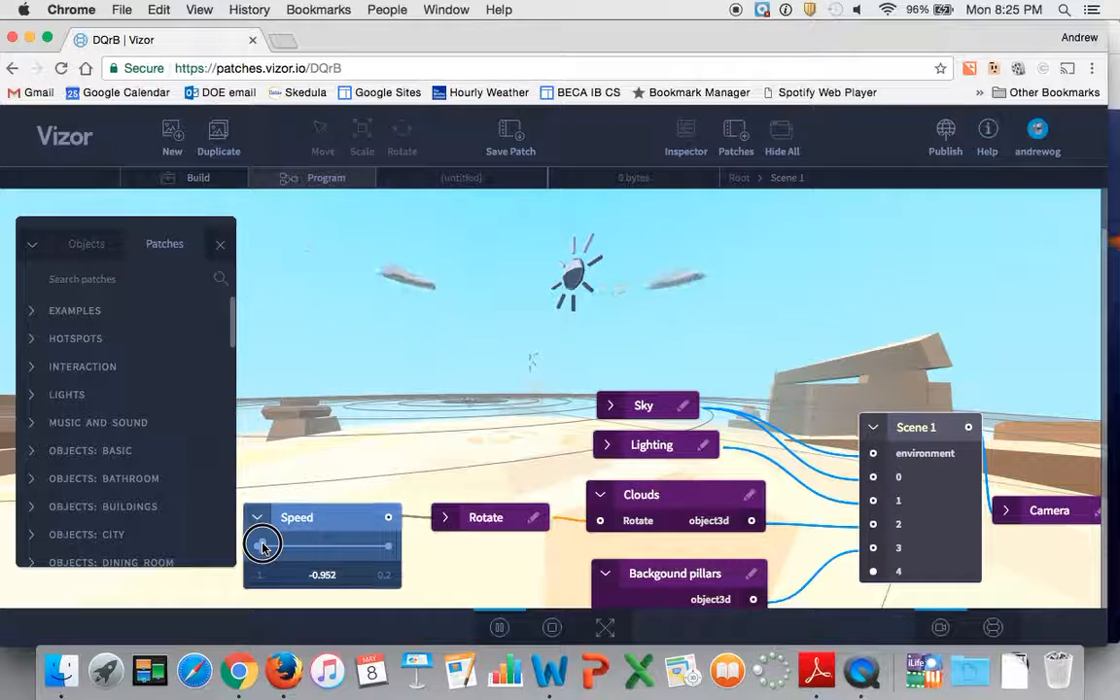
drag(261, 547, 337, 546)
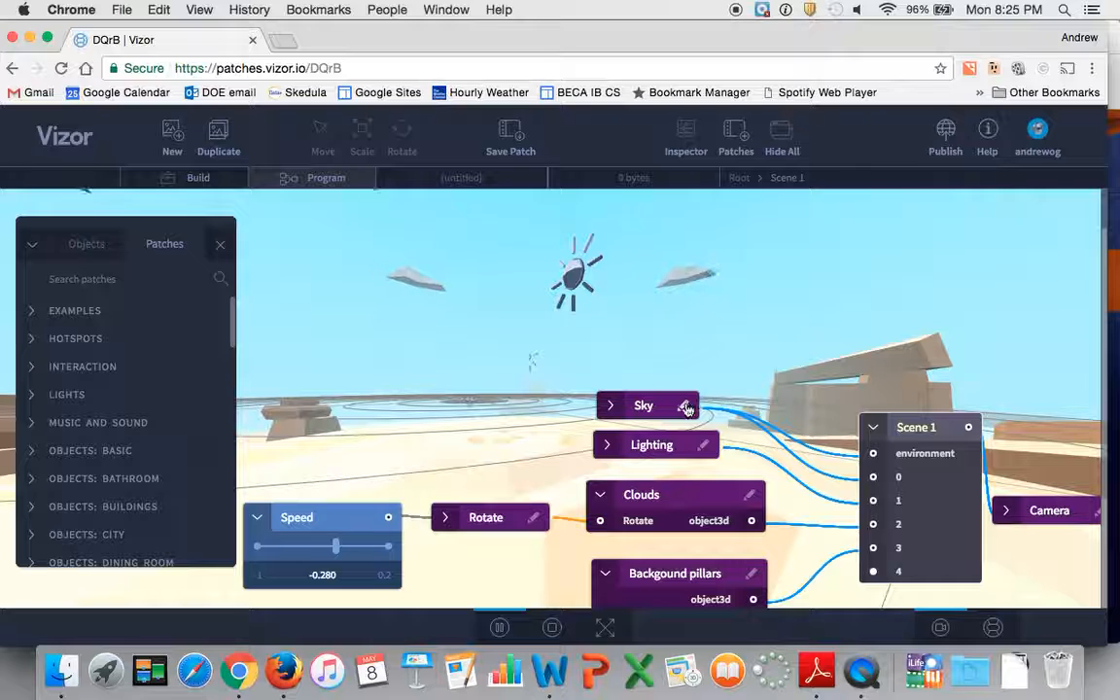
Move the Sky and Lighting nodes up and show the ports of the Sky, Lighting and Clouds nodes.
drag(643, 404, 649, 321)
click(620, 323)
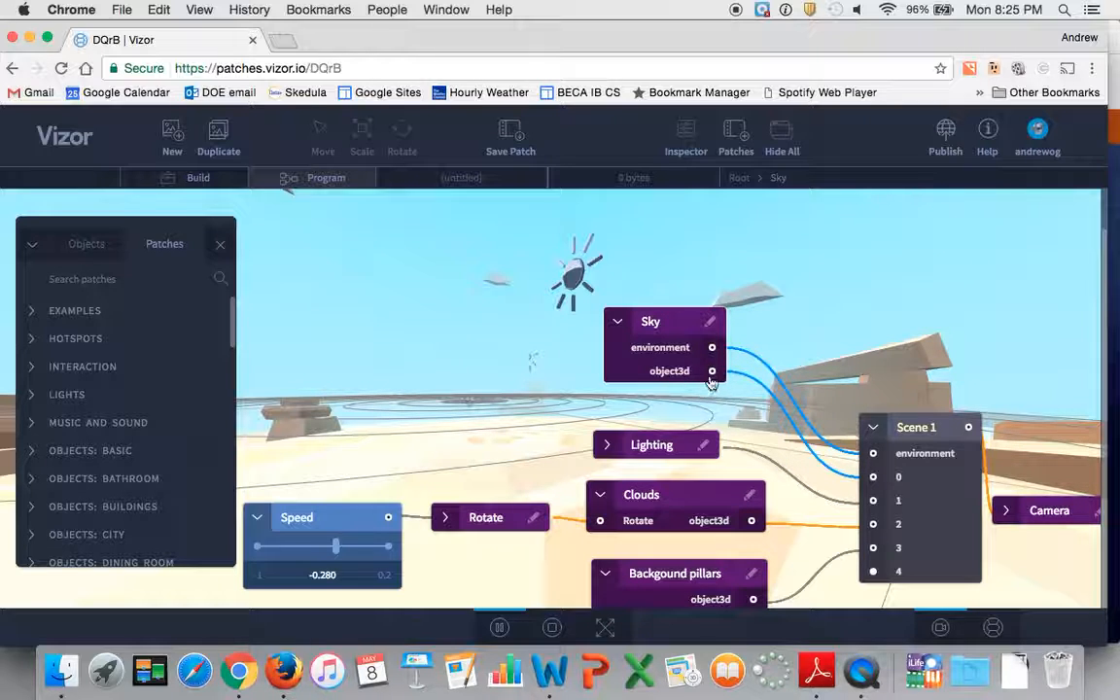
drag(669, 435, 665, 409)
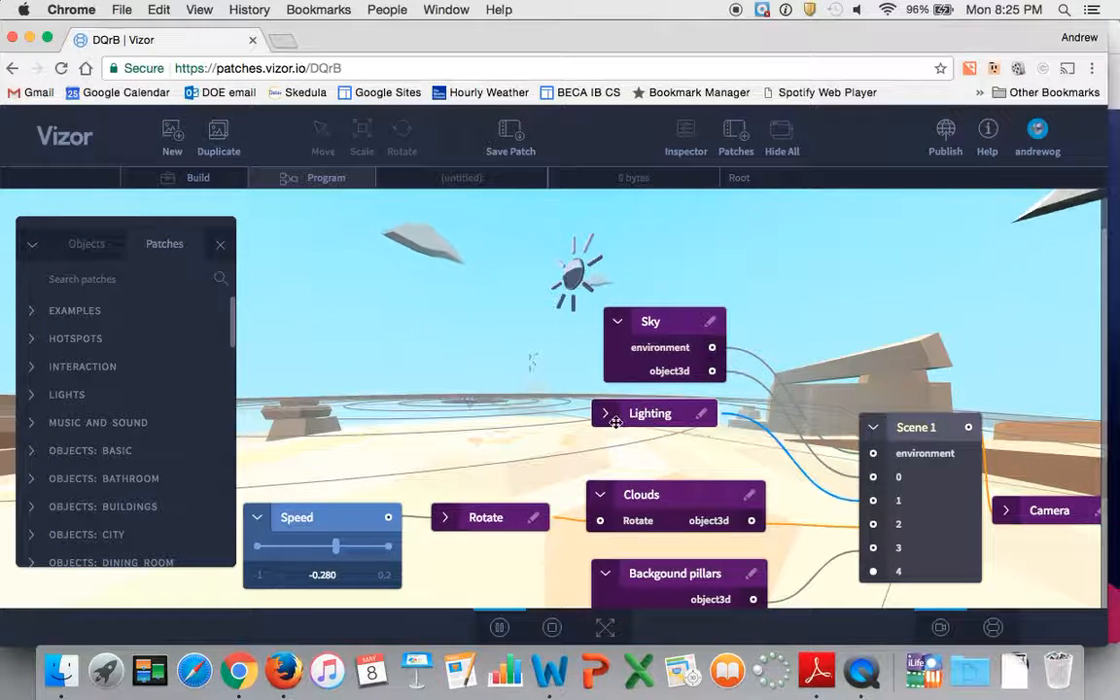
click(601, 423)
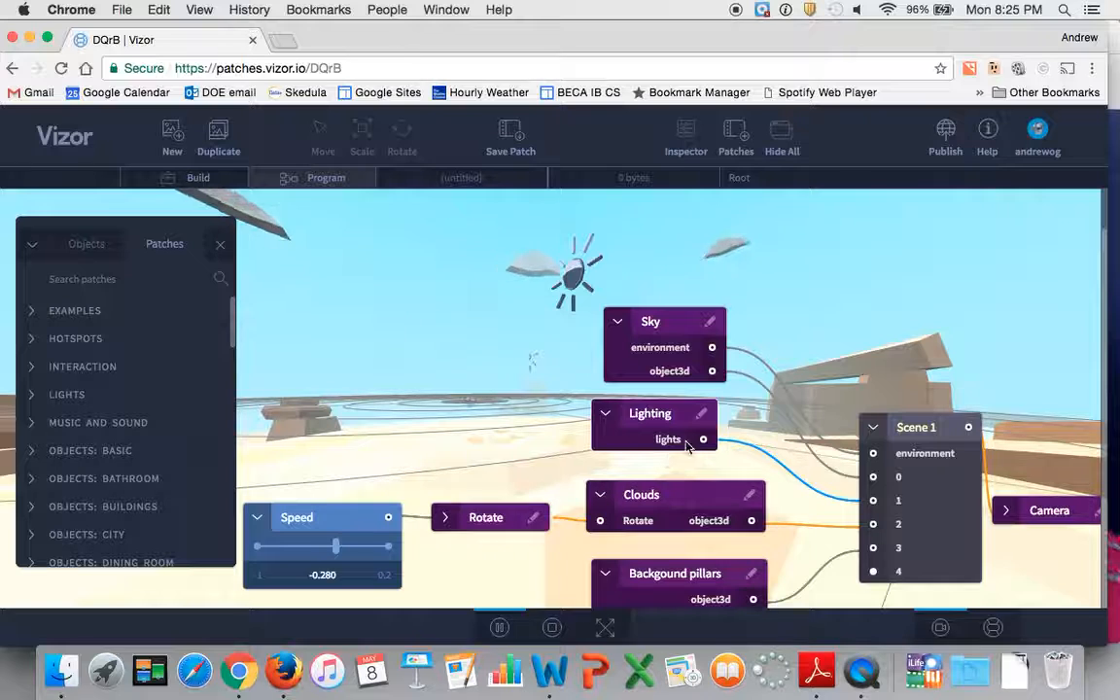
click(600, 496)
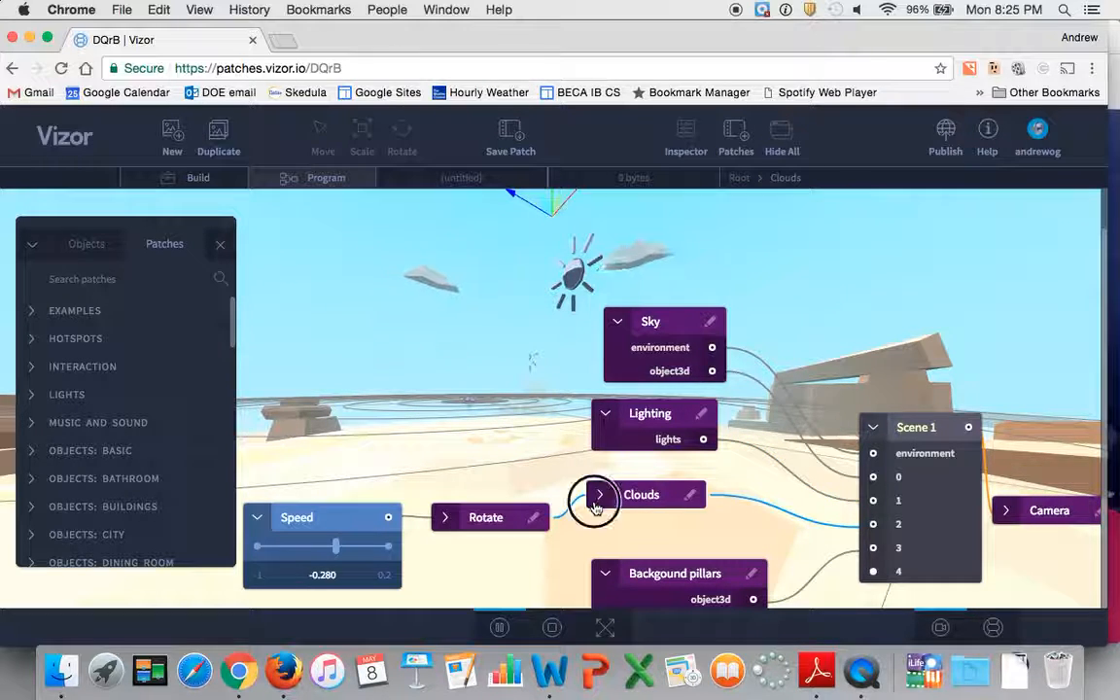
click(598, 500)
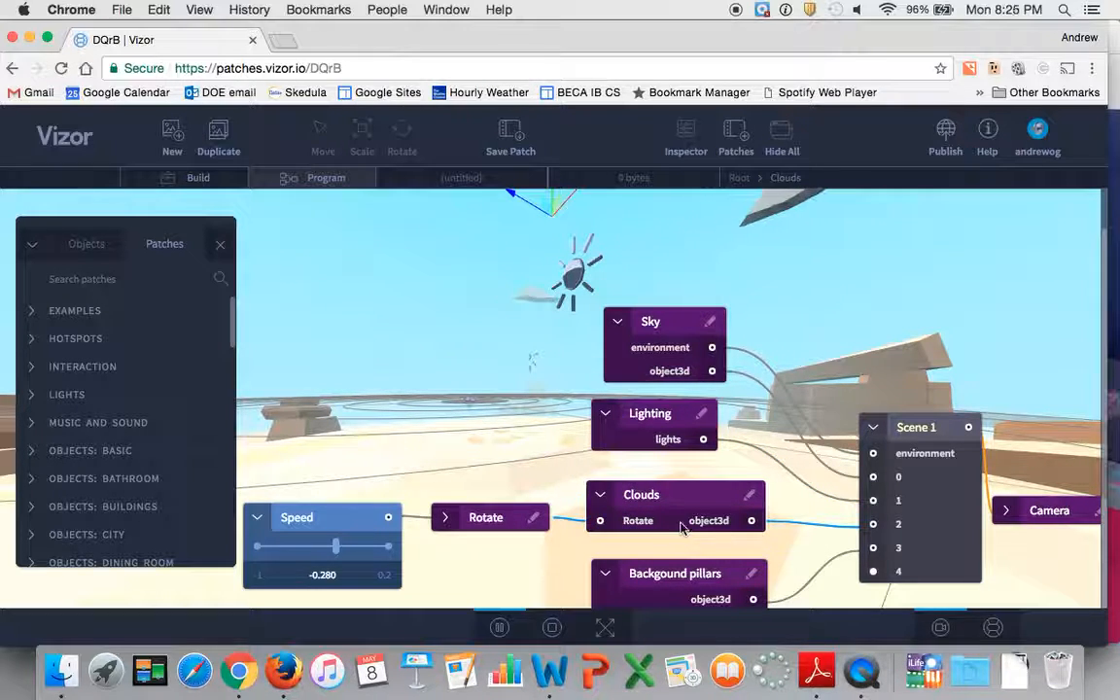
Move the Sky node up and open its inner node graph for editing.
drag(672, 327, 696, 316)
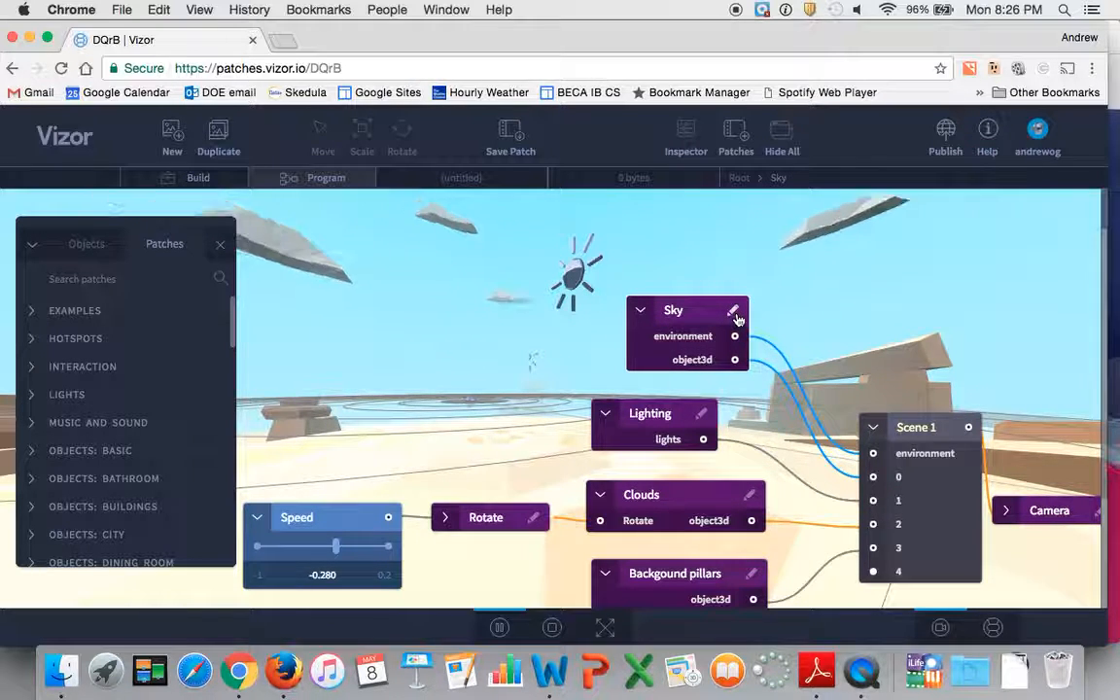
mouse_move(736, 319)
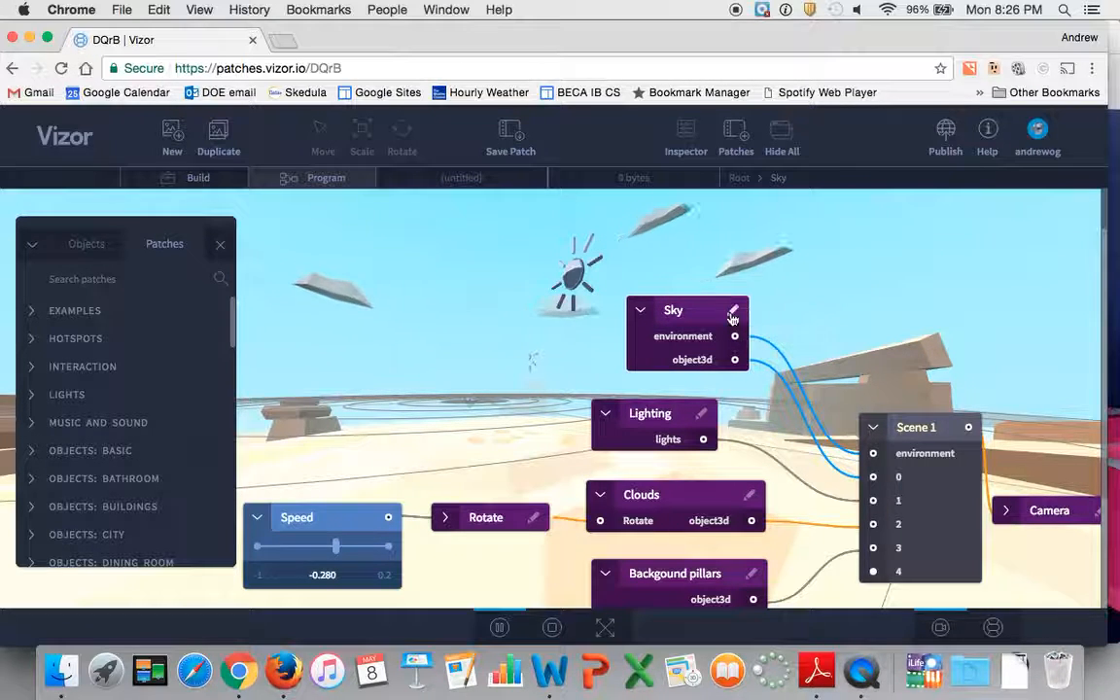
click(733, 313)
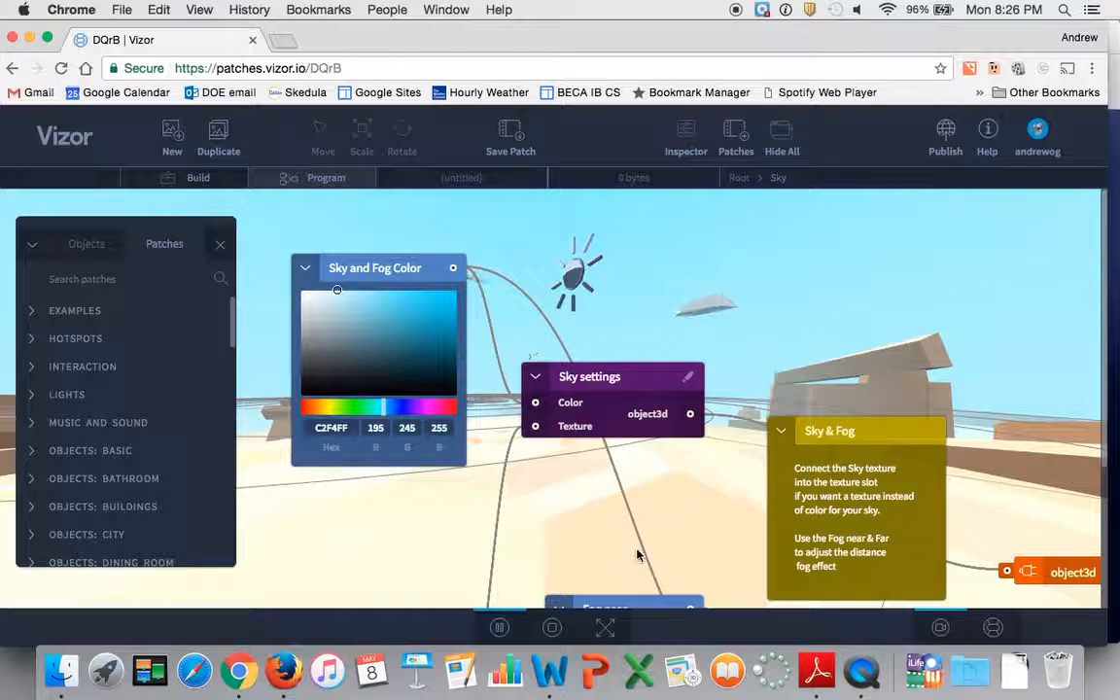
Change the Sky and Fog Color inside the Sky patch to orange, D27329.
scroll(638, 525, down, 3)
drag(637, 480, 637, 446)
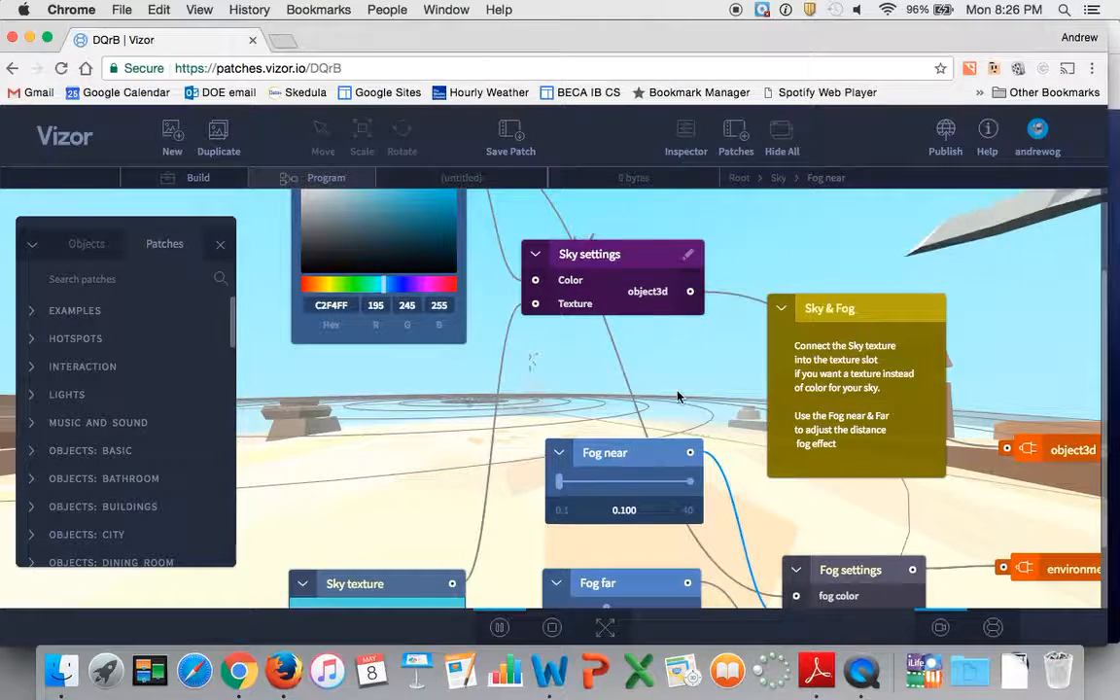
scroll(678, 397, up, 3)
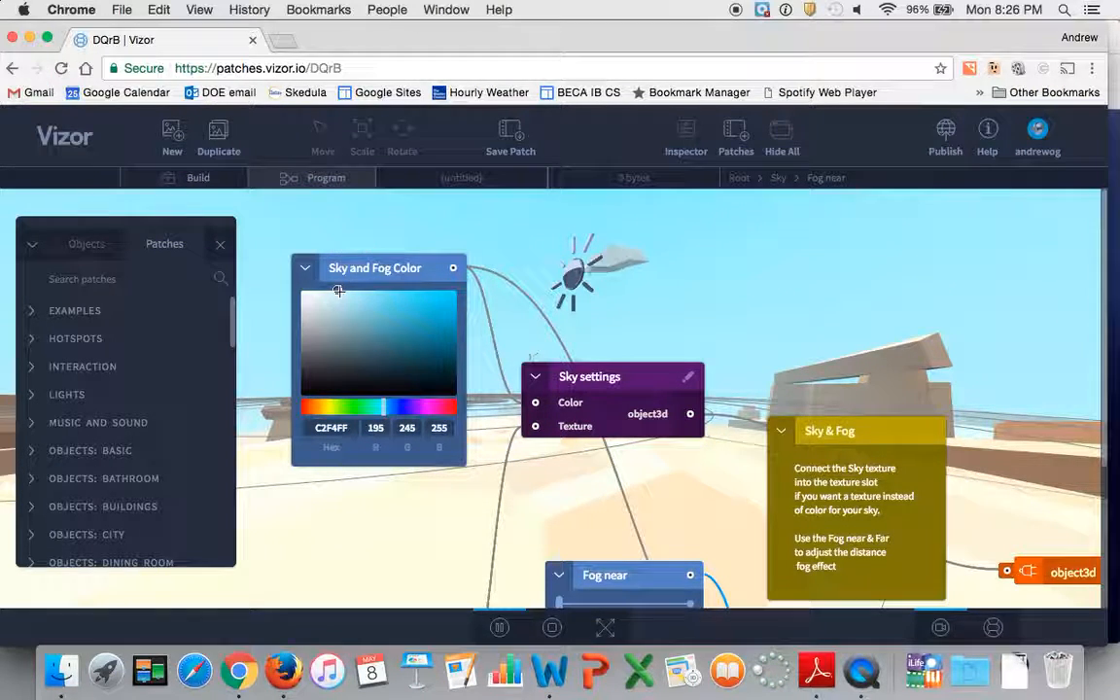
mouse_move(338, 292)
mouse_down()
mouse_move(421, 372)
mouse_move(433, 308)
mouse_up()
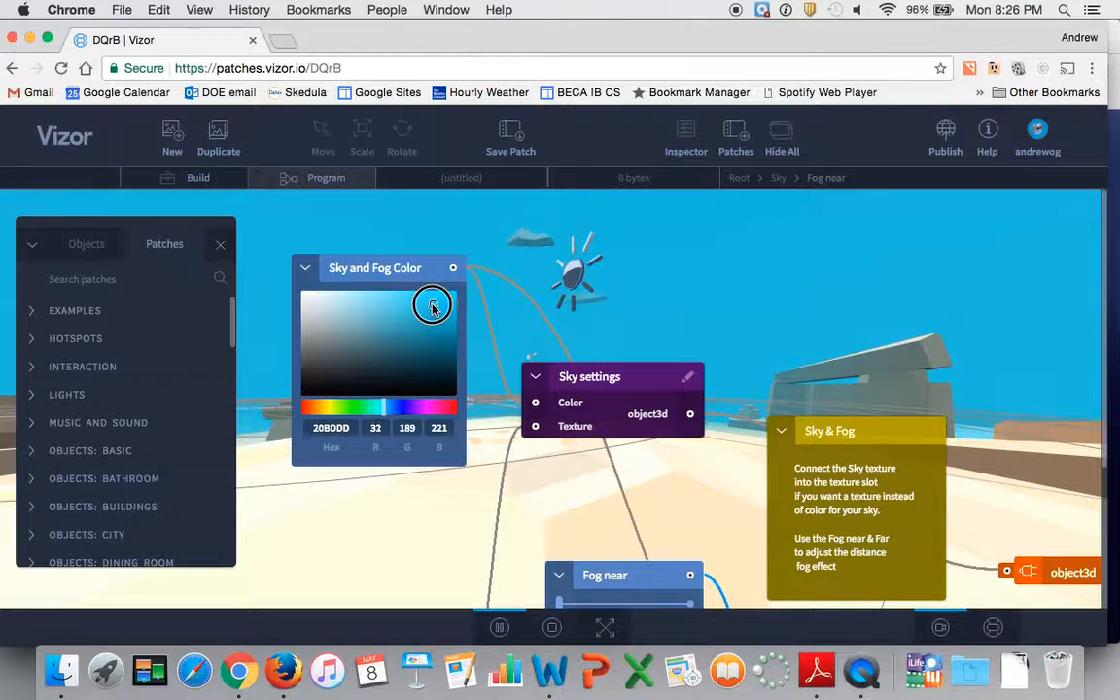
drag(384, 412, 314, 422)
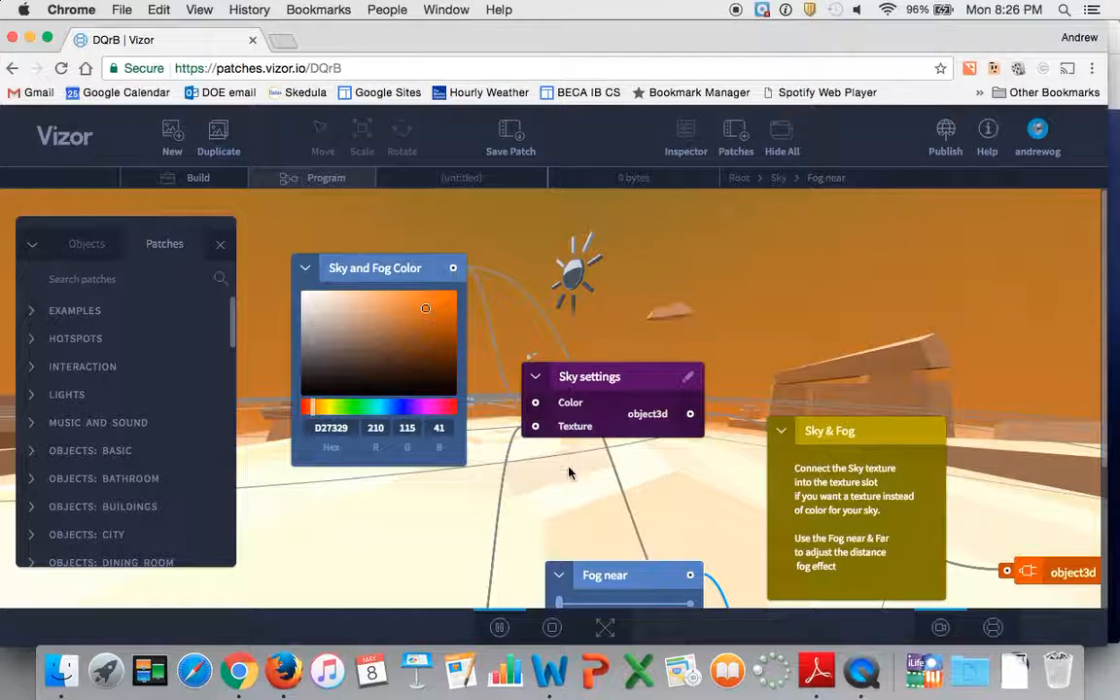
Raise the Fog near value slightly to 0.619.
scroll(612, 507, down, 2)
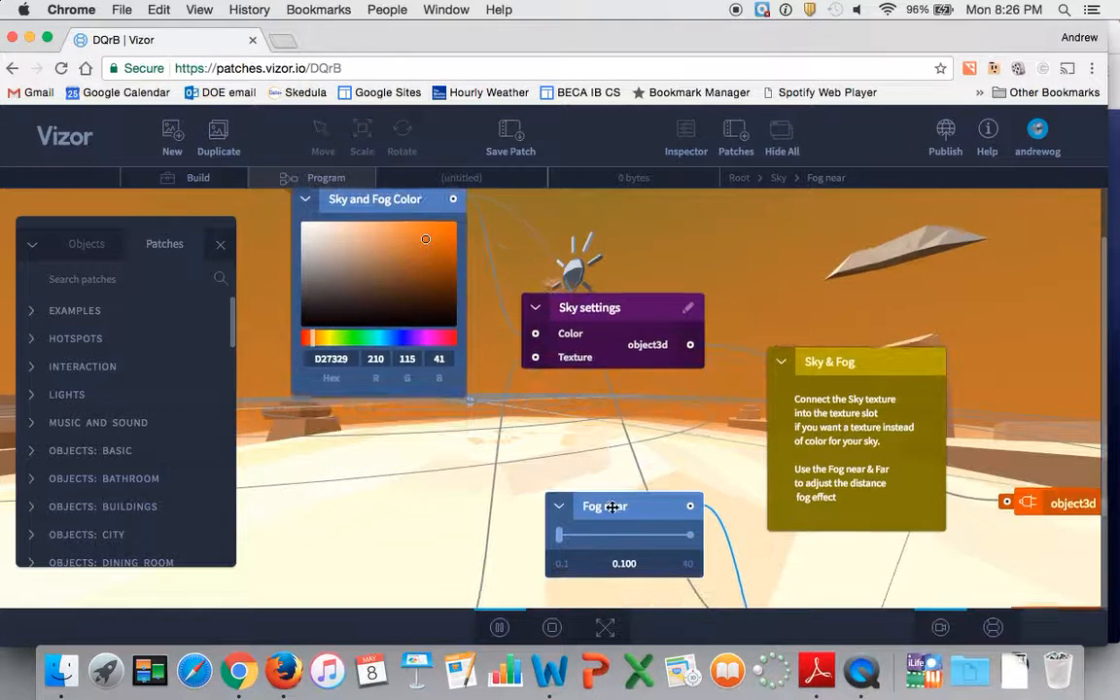
scroll(651, 539, down, 2)
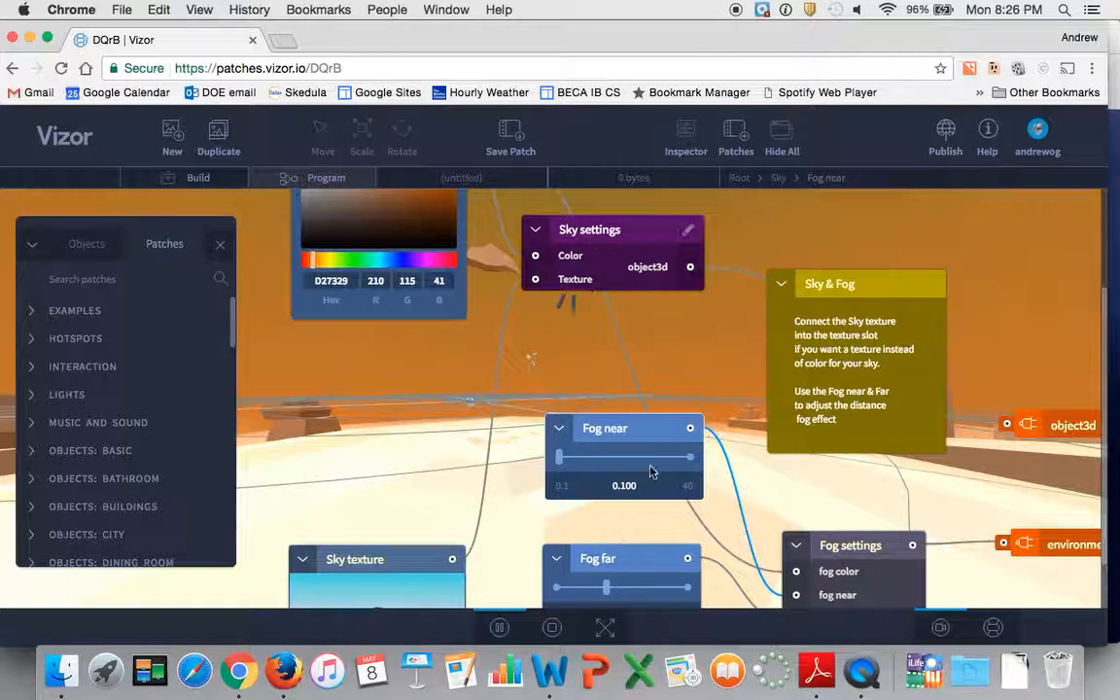
scroll(739, 271, up, 2)
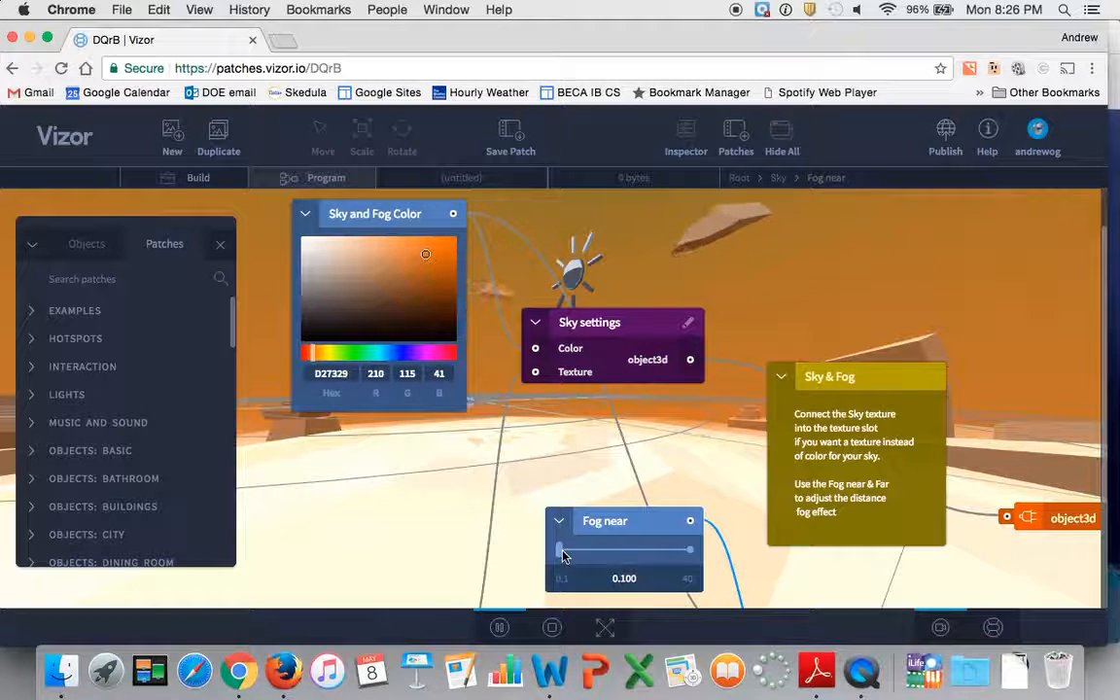
mouse_move(562, 552)
mouse_down()
mouse_move(684, 549)
mouse_move(581, 561)
mouse_move(563, 557)
mouse_move(635, 537)
mouse_move(547, 547)
mouse_move(640, 545)
mouse_move(562, 553)
mouse_up()
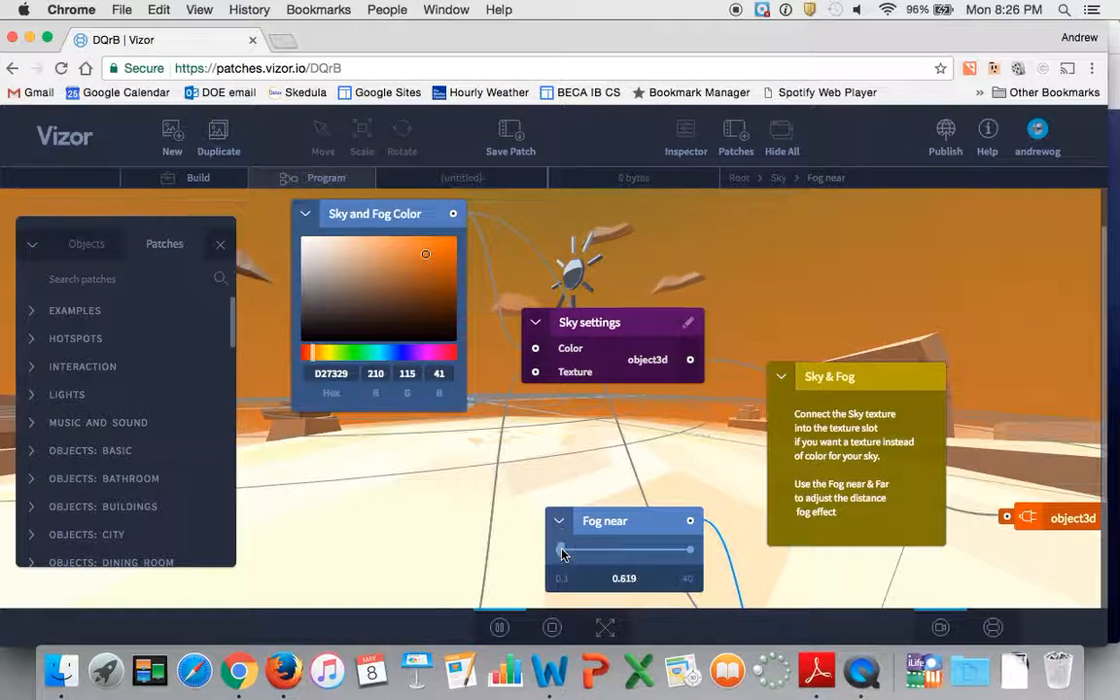
Adjust the Fog far distance and settle on 67.267.
scroll(528, 528, down, 3)
click(651, 584)
drag(651, 585, 601, 591)
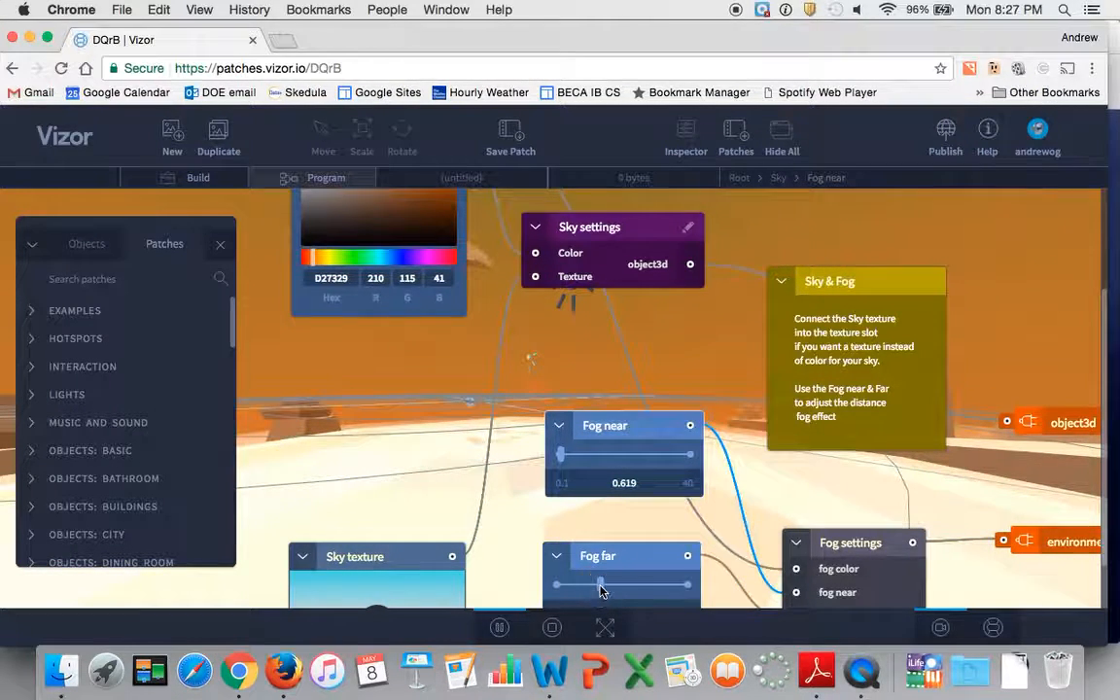
Move the Sky texture node up slightly, then open its image browser and leave without choosing a texture.
scroll(659, 498, down, 3)
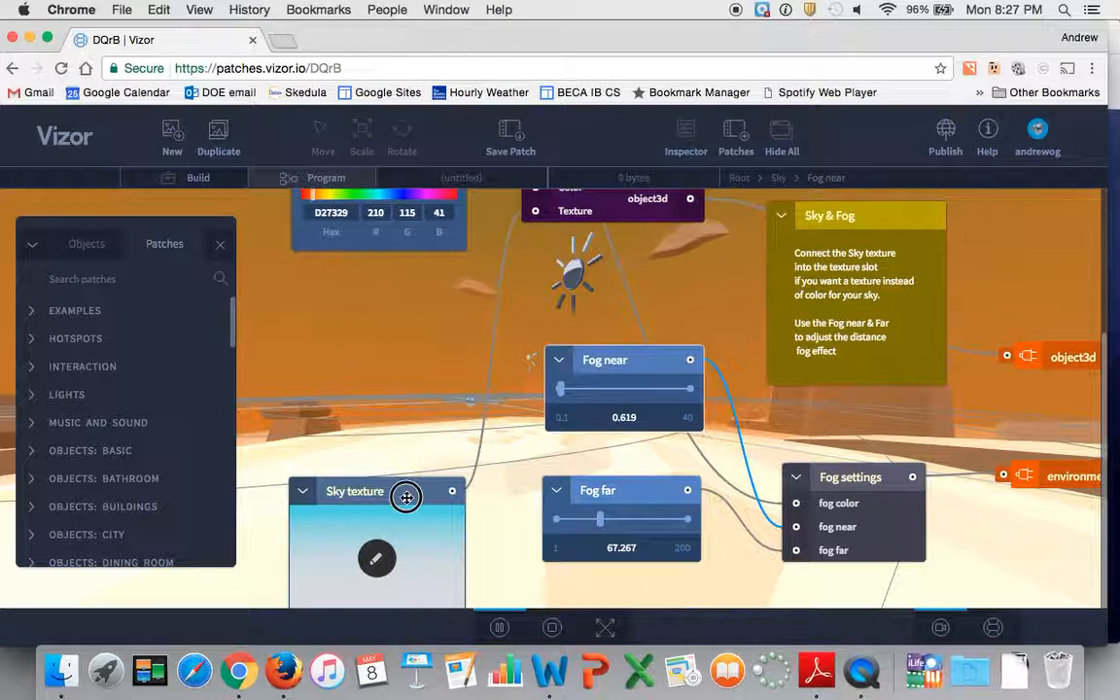
drag(407, 497, 413, 452)
scroll(412, 453, up, 2)
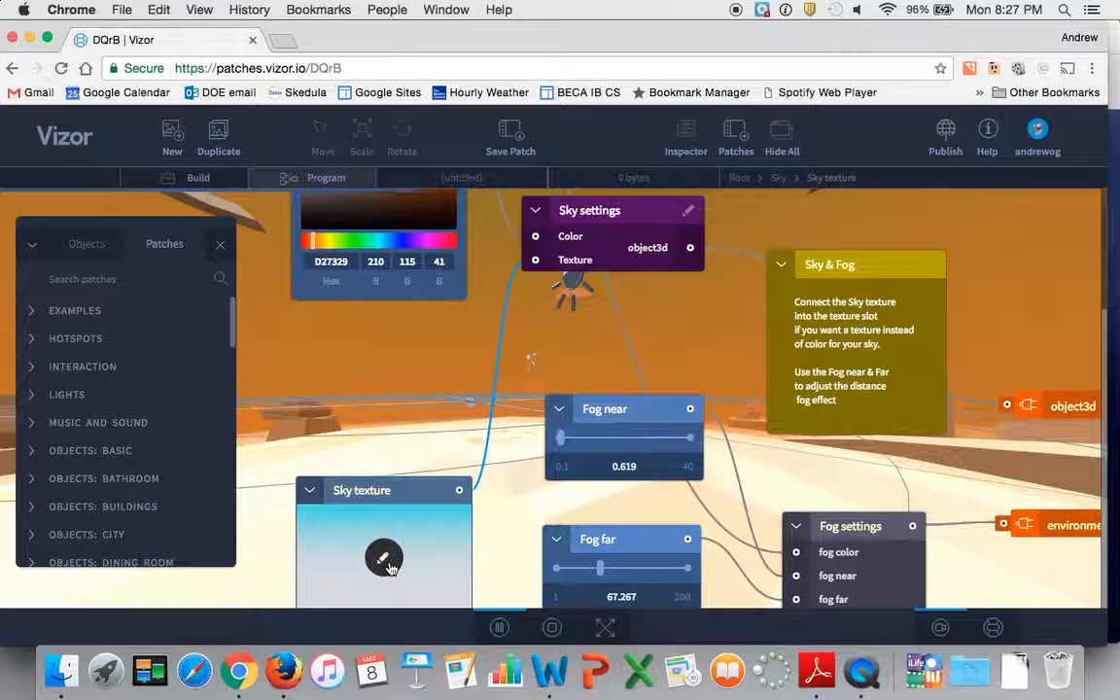
click(385, 561)
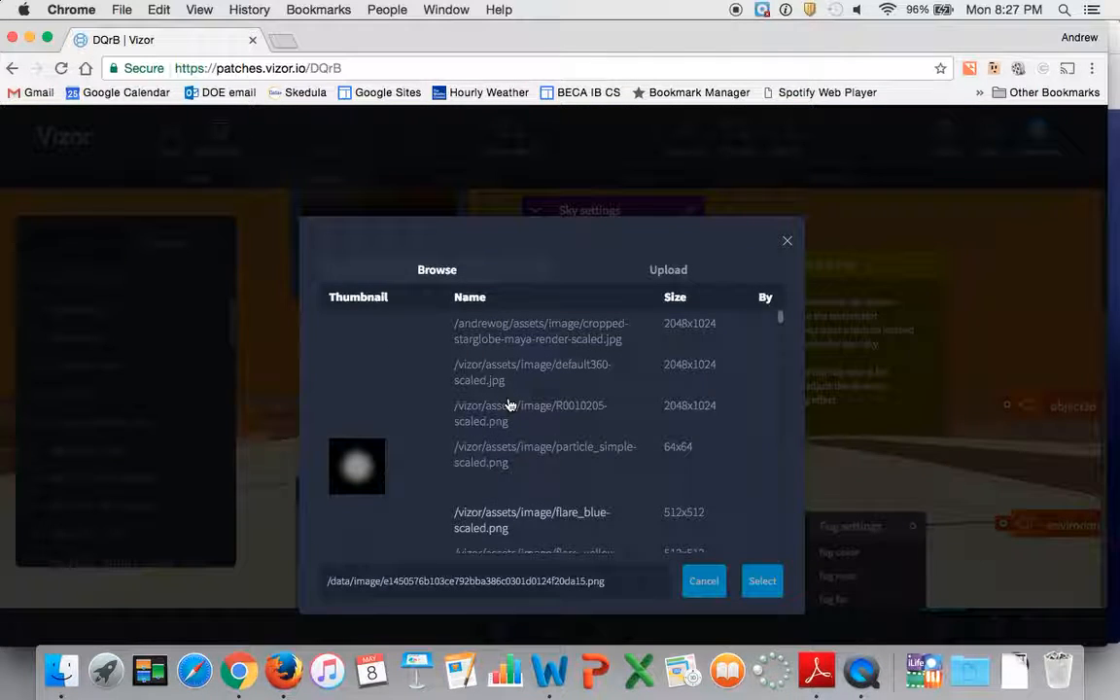
click(704, 581)
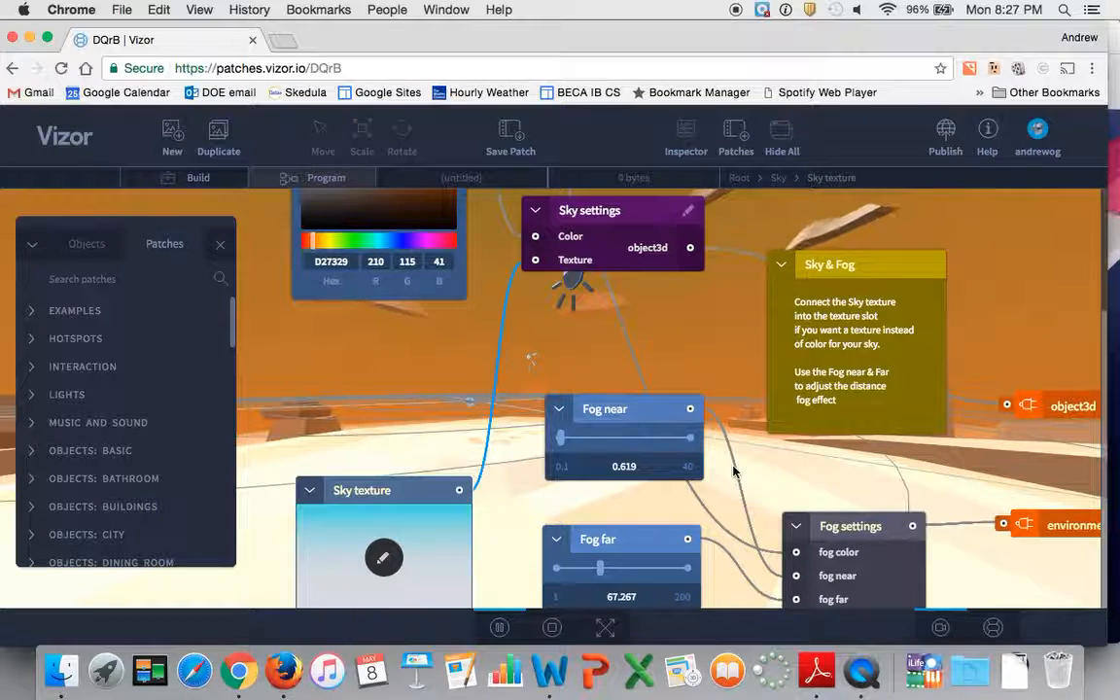
Look over the Sky patch's nodes and return to the Root graph.
scroll(734, 472, up, 3)
scroll(734, 471, down, 3)
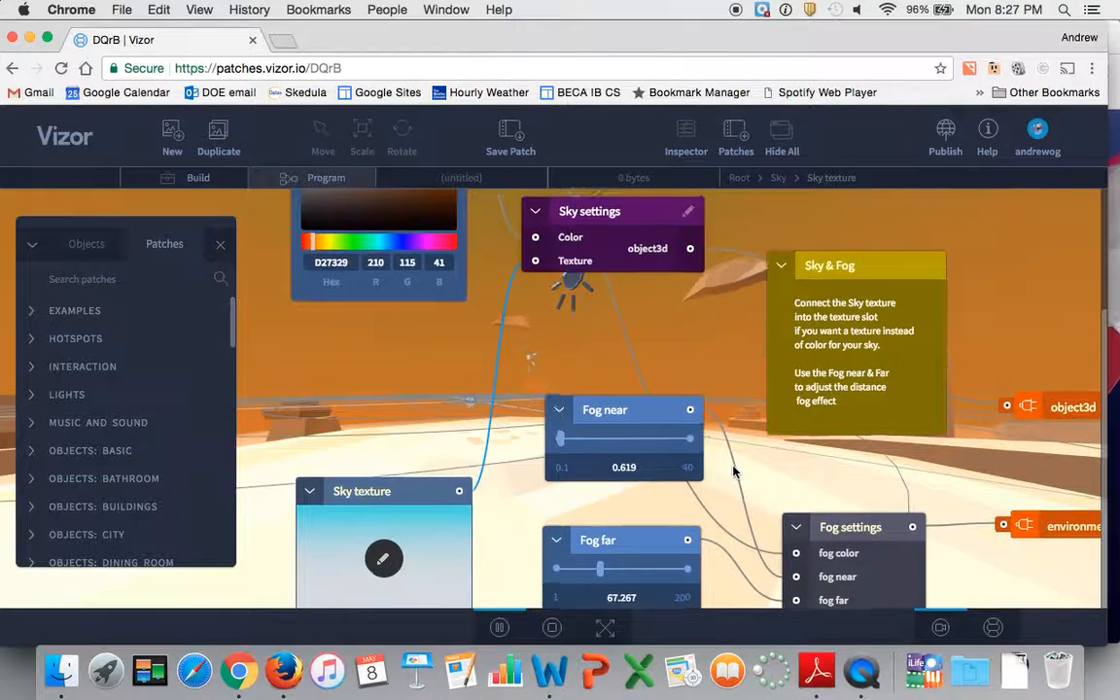
scroll(659, 418, up, 3)
scroll(703, 364, down, 1)
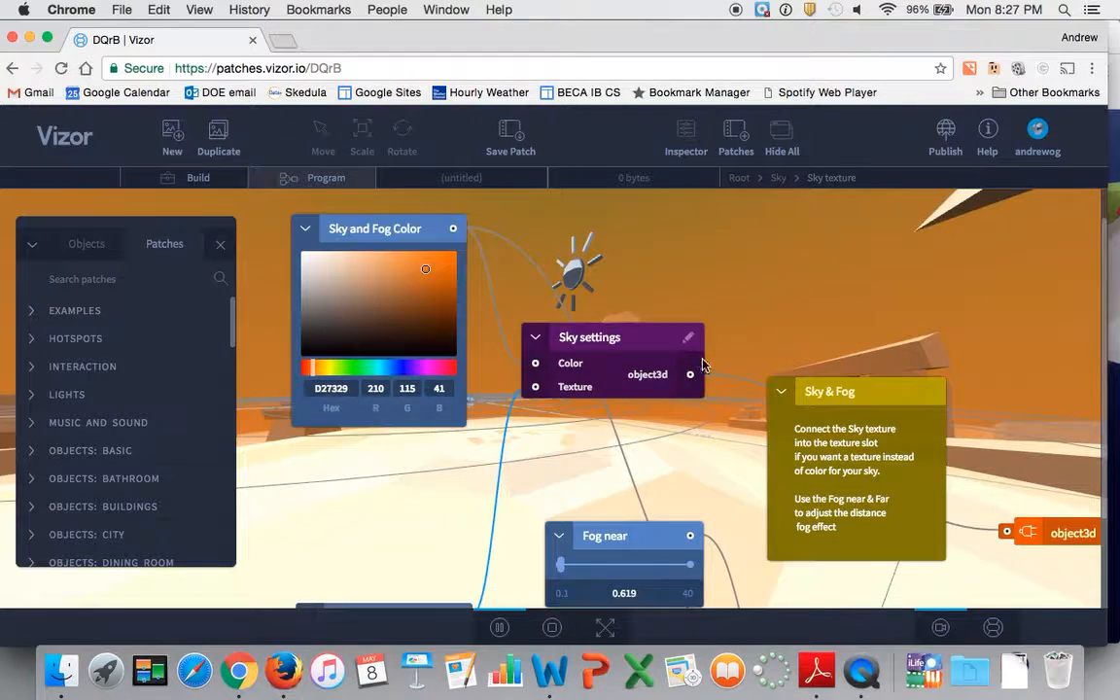
scroll(703, 365, down, 1)
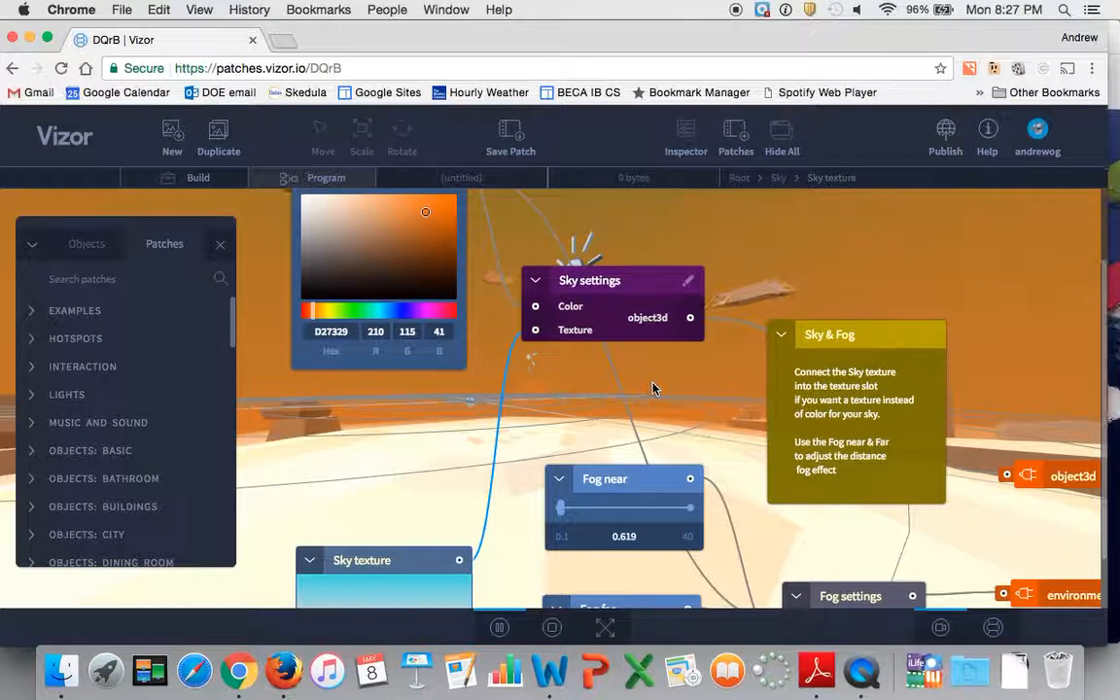
scroll(758, 345, up, 1)
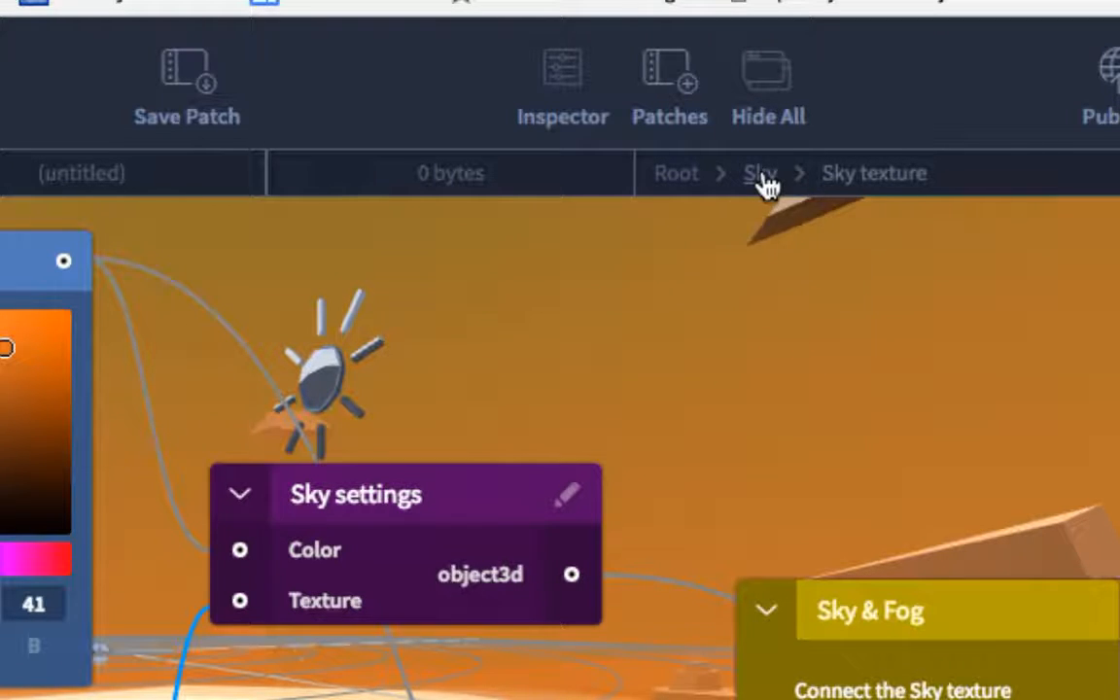
click(762, 175)
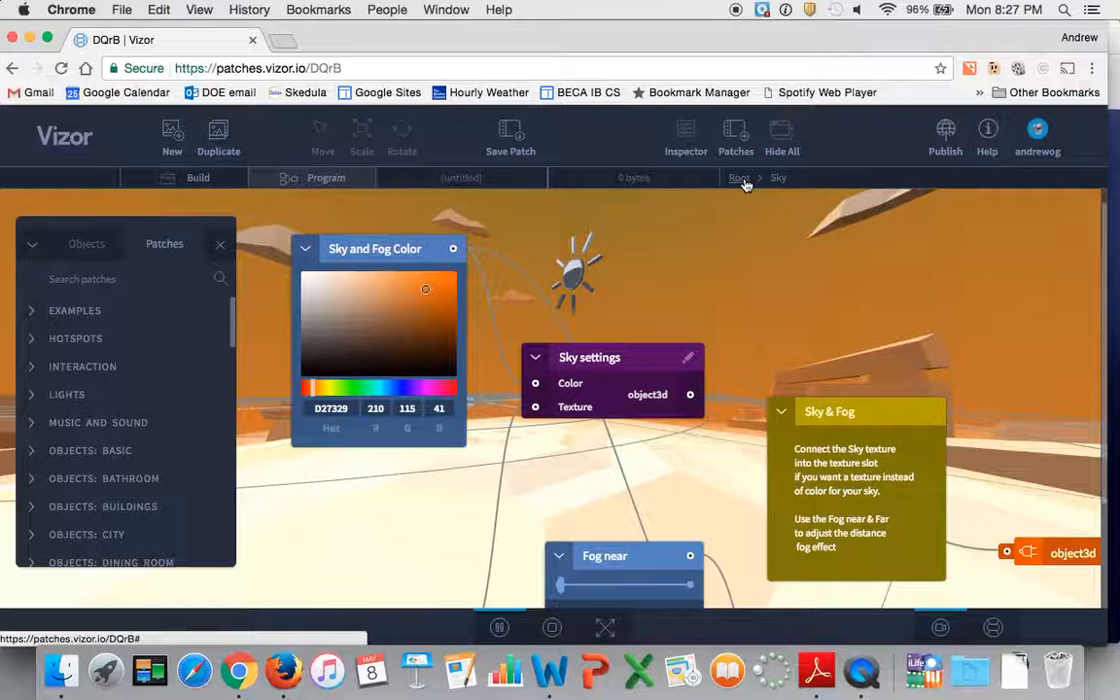
click(744, 181)
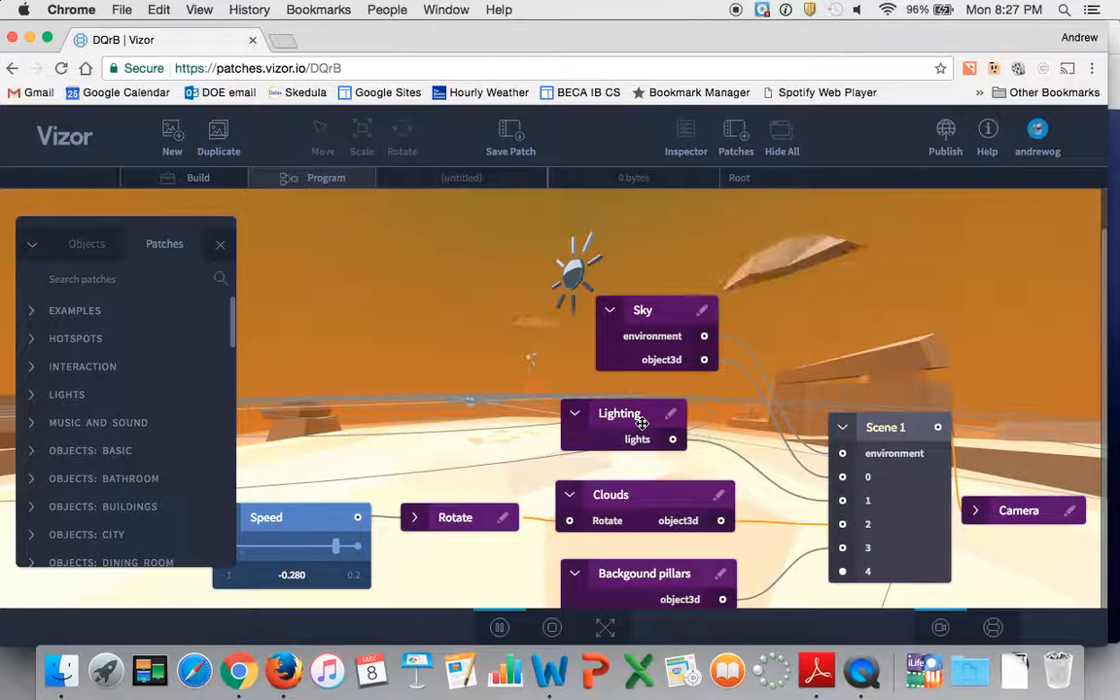
Move the Sky, Lighting, Clouds and Backgound pillars nodes up in the Root graph.
click(670, 574)
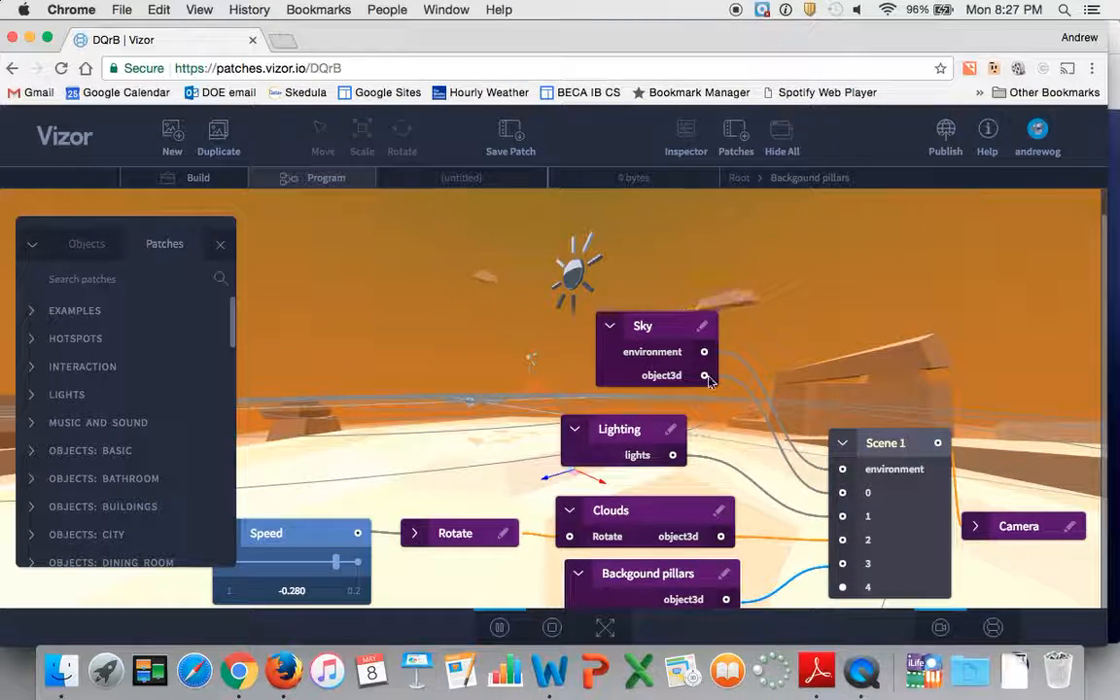
drag(645, 326, 678, 286)
drag(615, 441, 637, 419)
drag(622, 510, 619, 469)
drag(638, 573, 640, 554)
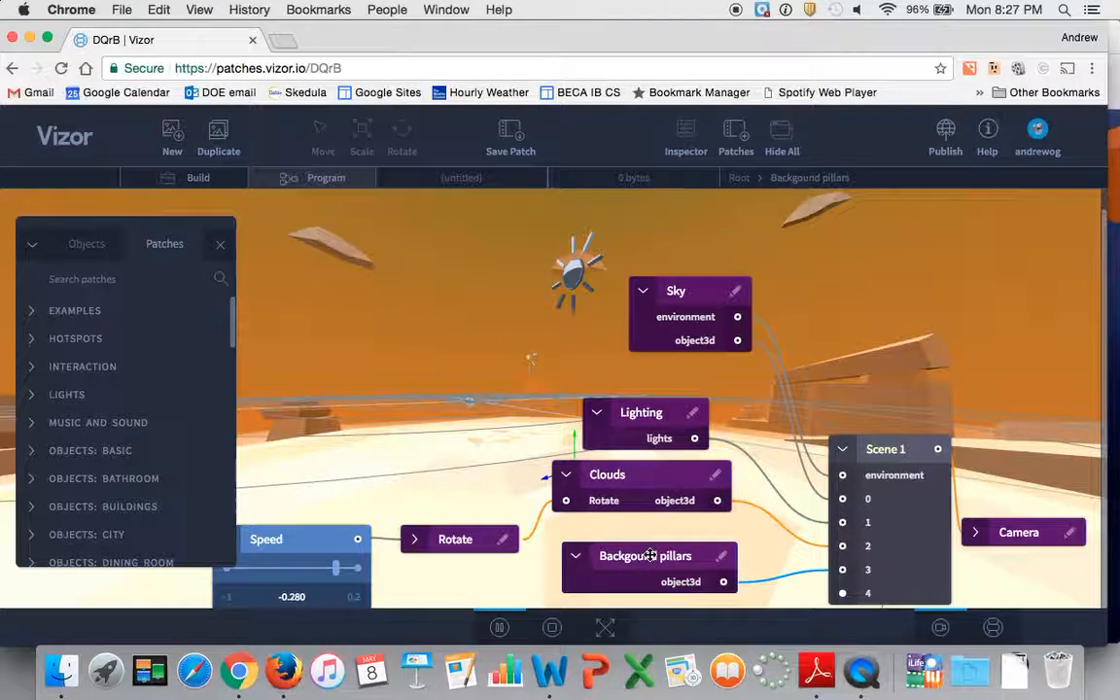
Open the Backgound pillars patch to examine its texture, material and mesh nodes, and return to the Root graph.
click(723, 562)
scroll(683, 477, down, 3)
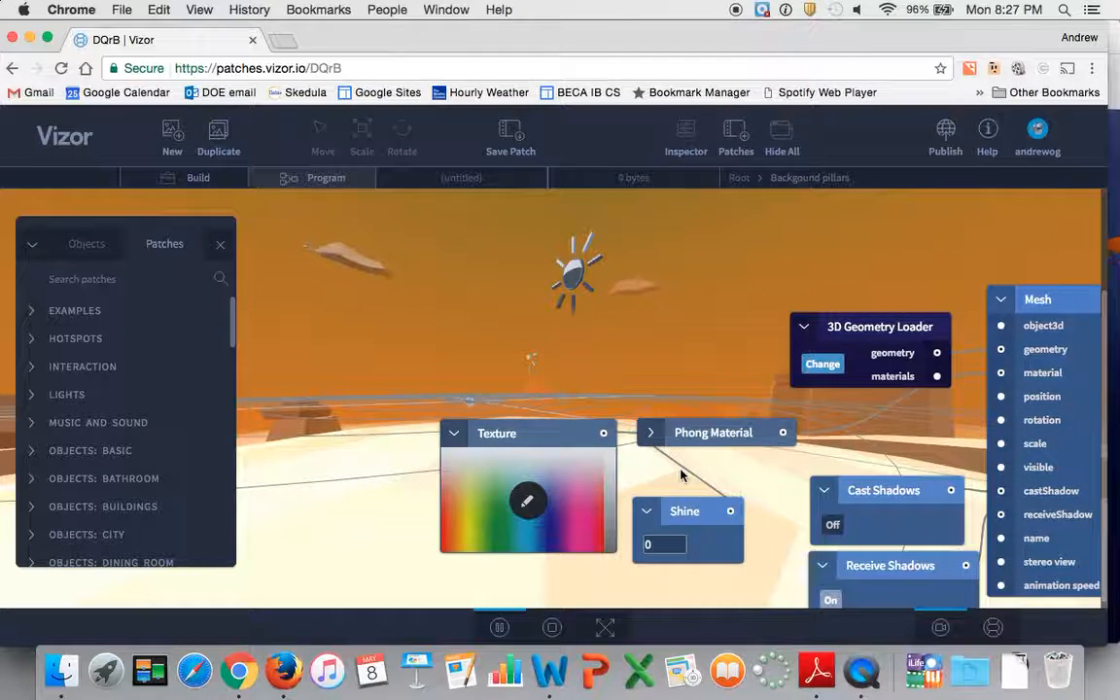
scroll(680, 474, down, 1)
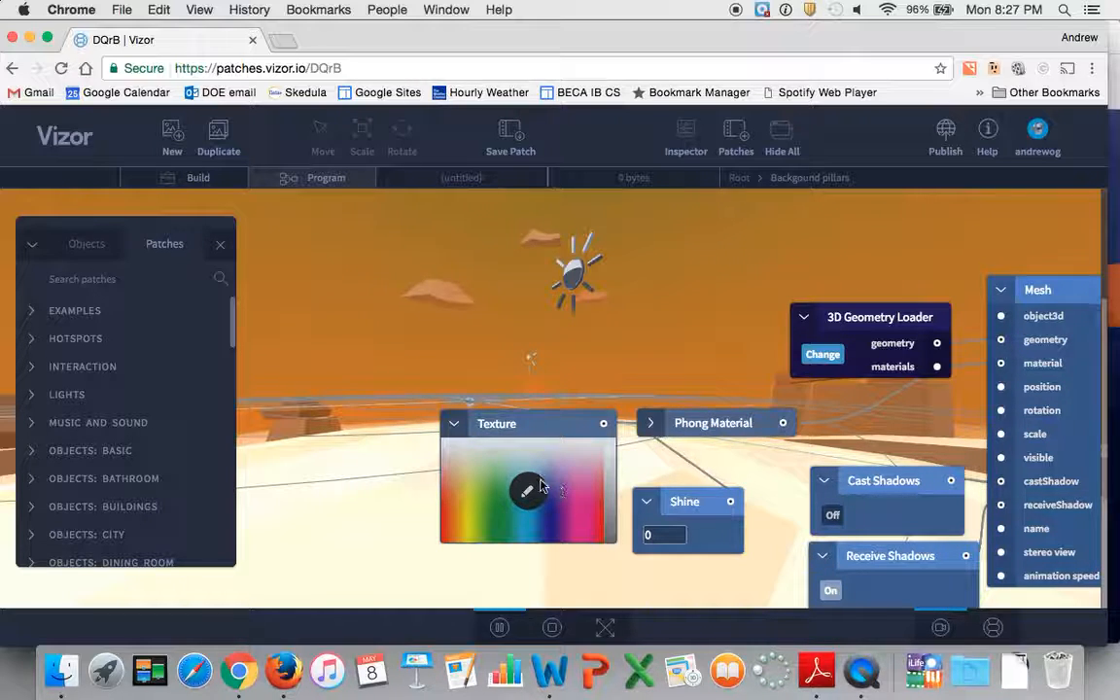
click(739, 178)
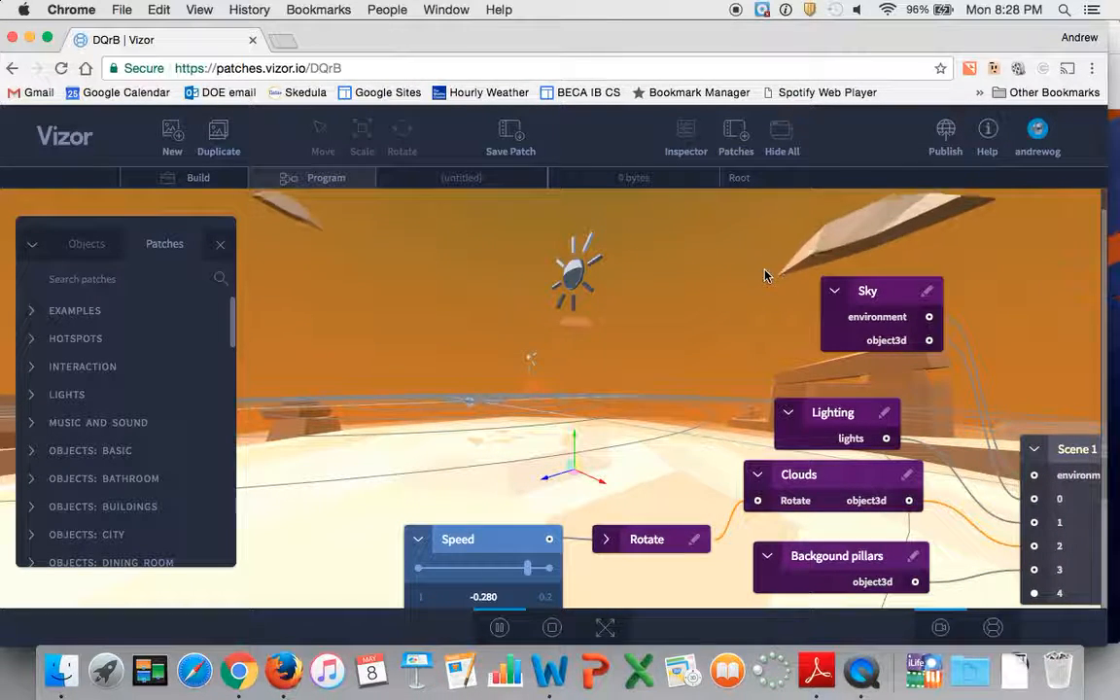
Move the Lighting node up and add a 3D model patch from the basic objects above the Rotate node.
drag(851, 412, 793, 389)
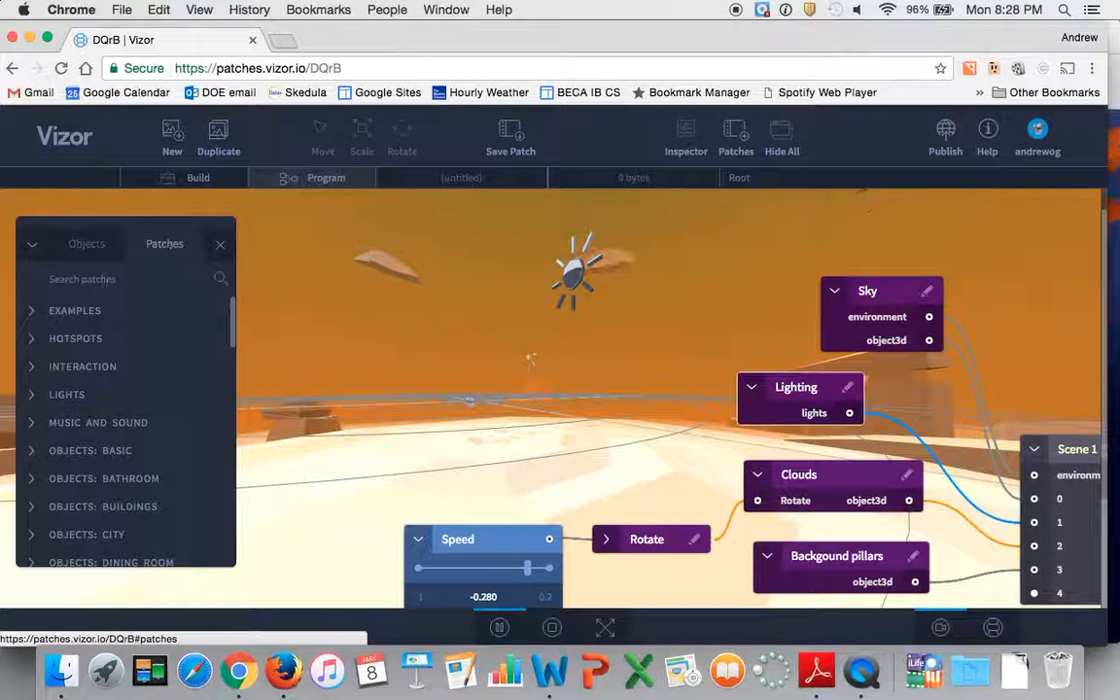
scroll(98, 354, down, 3)
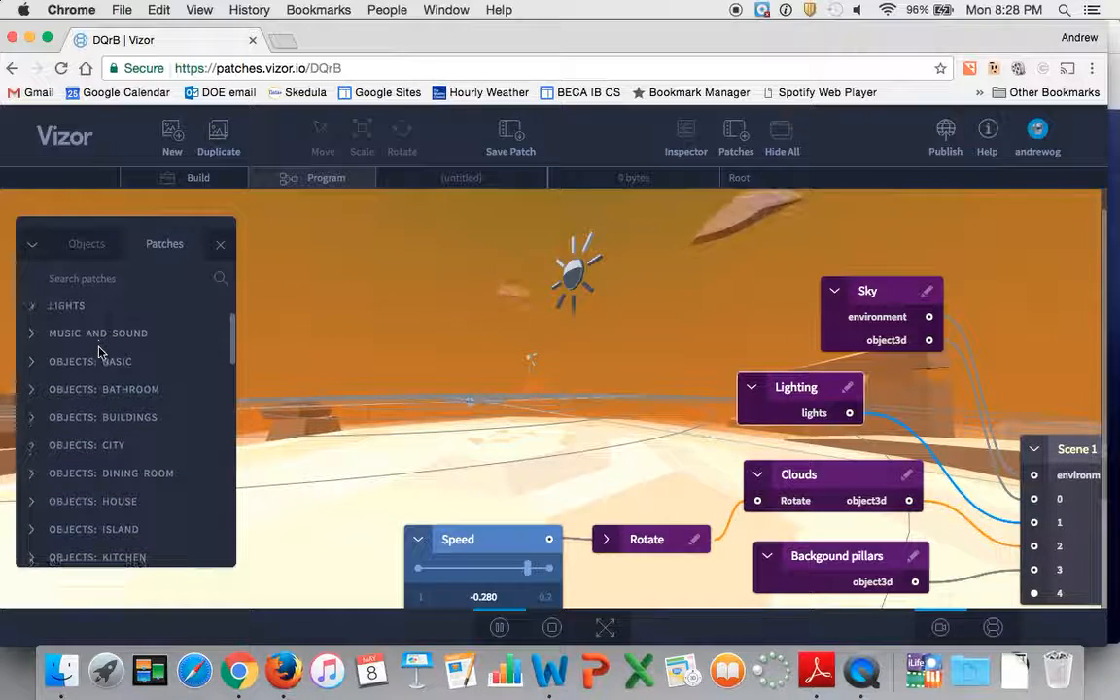
click(32, 367)
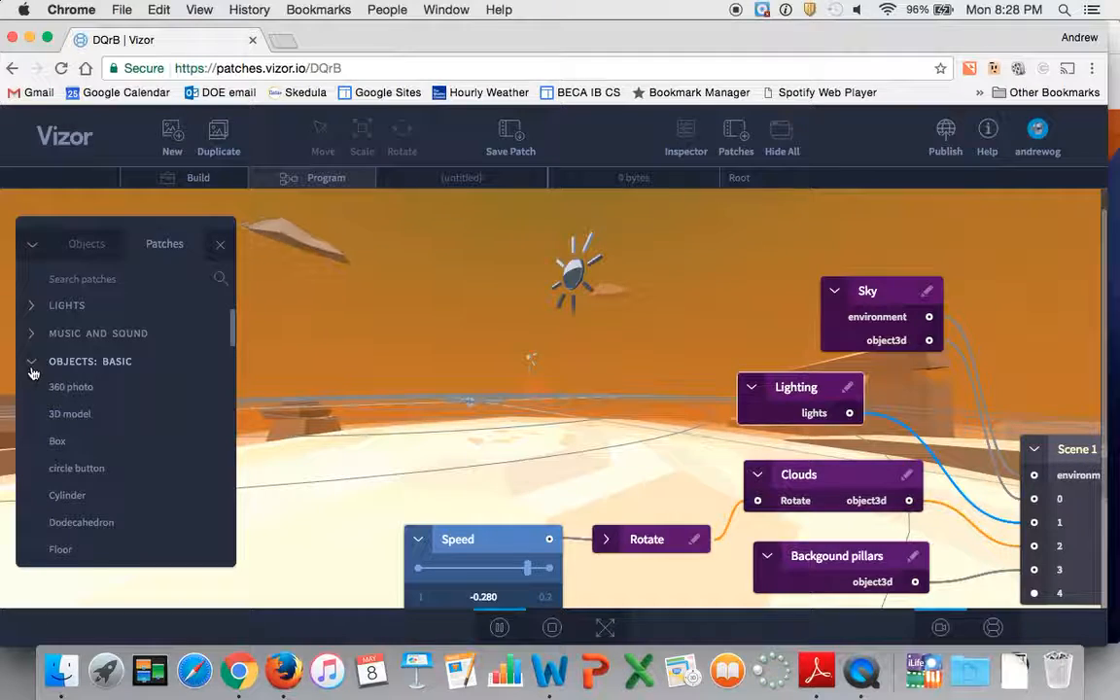
drag(60, 416, 523, 464)
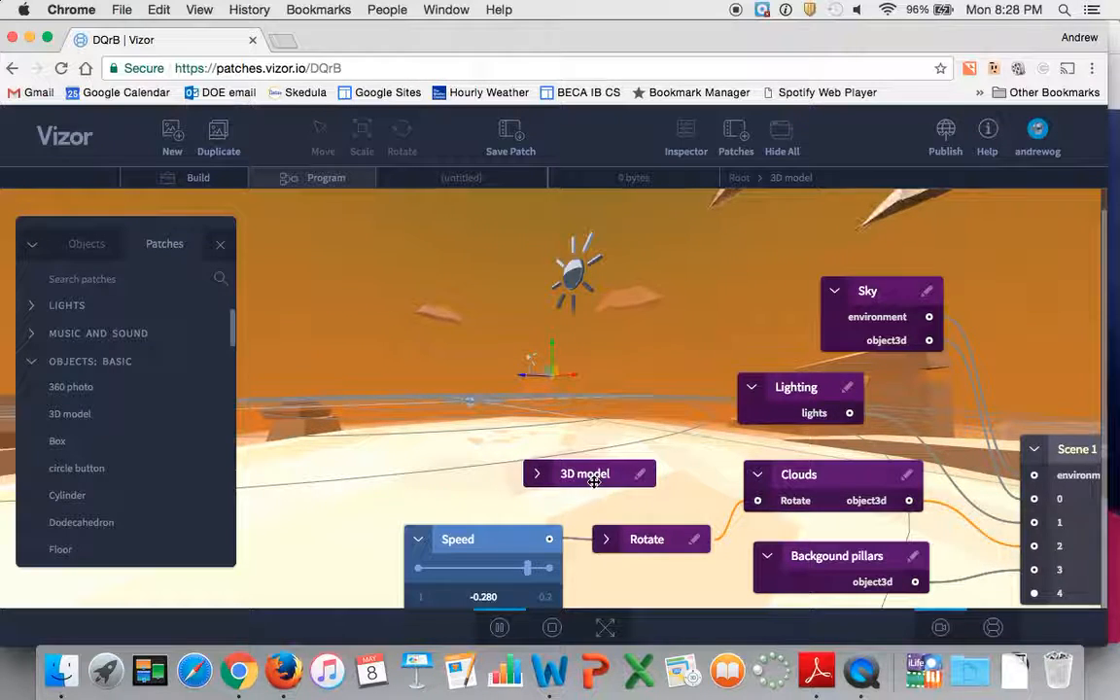
drag(570, 472, 587, 454)
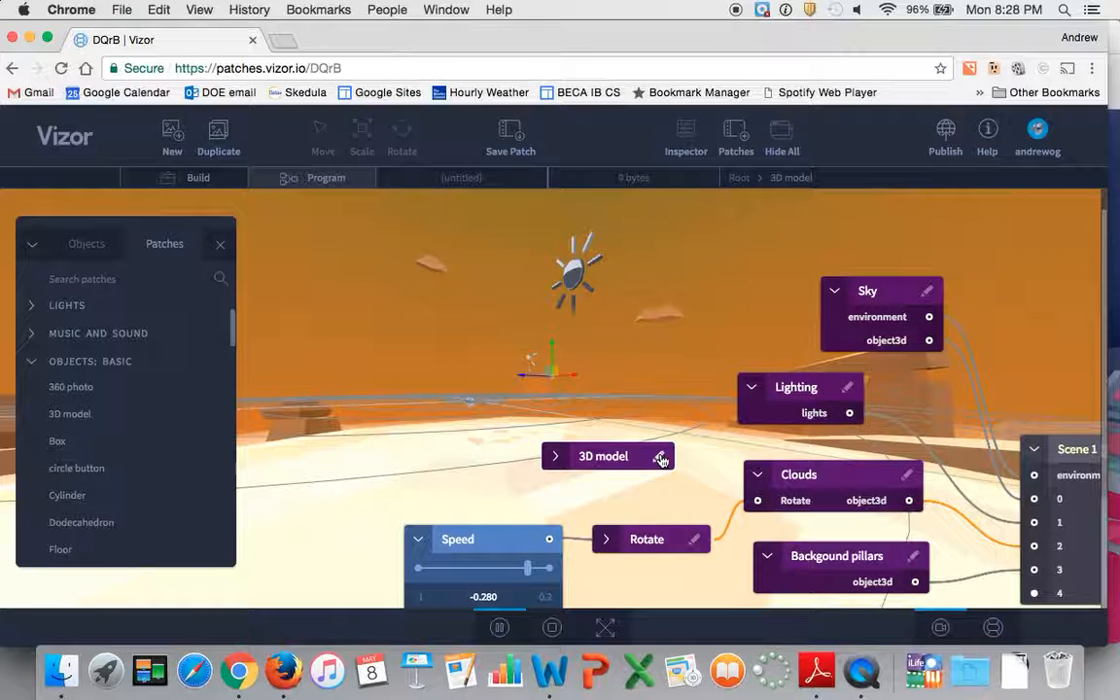
Open the 3D model patch and load moose.js into its 3D Geometry Loader.
click(660, 458)
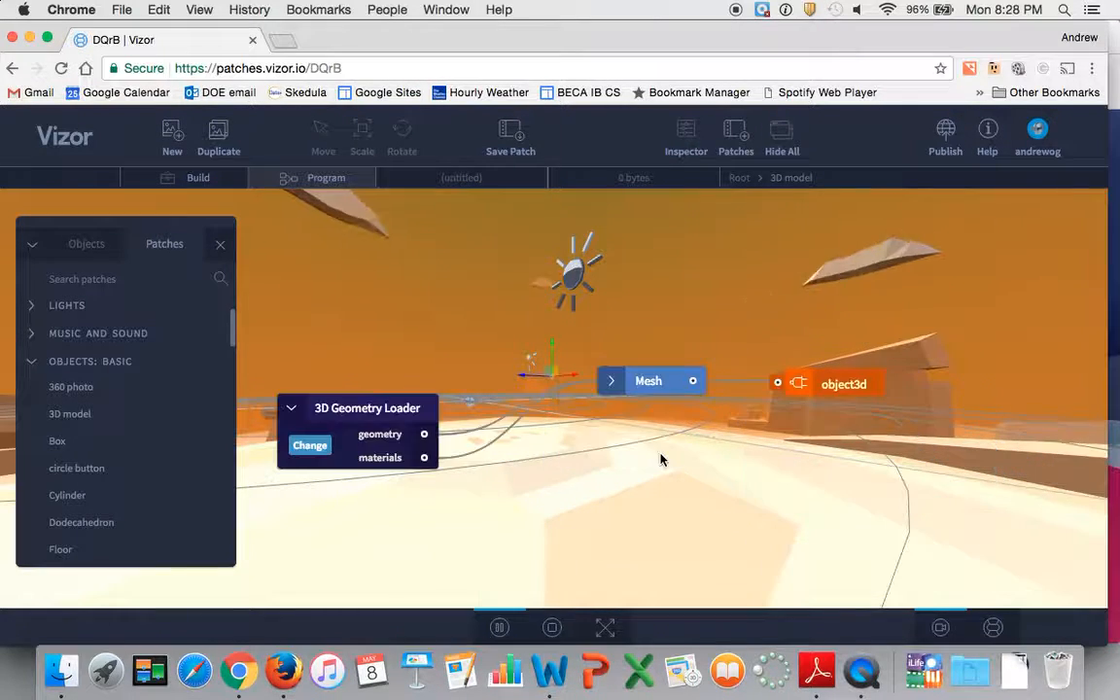
click(311, 446)
scroll(397, 391, down, 15)
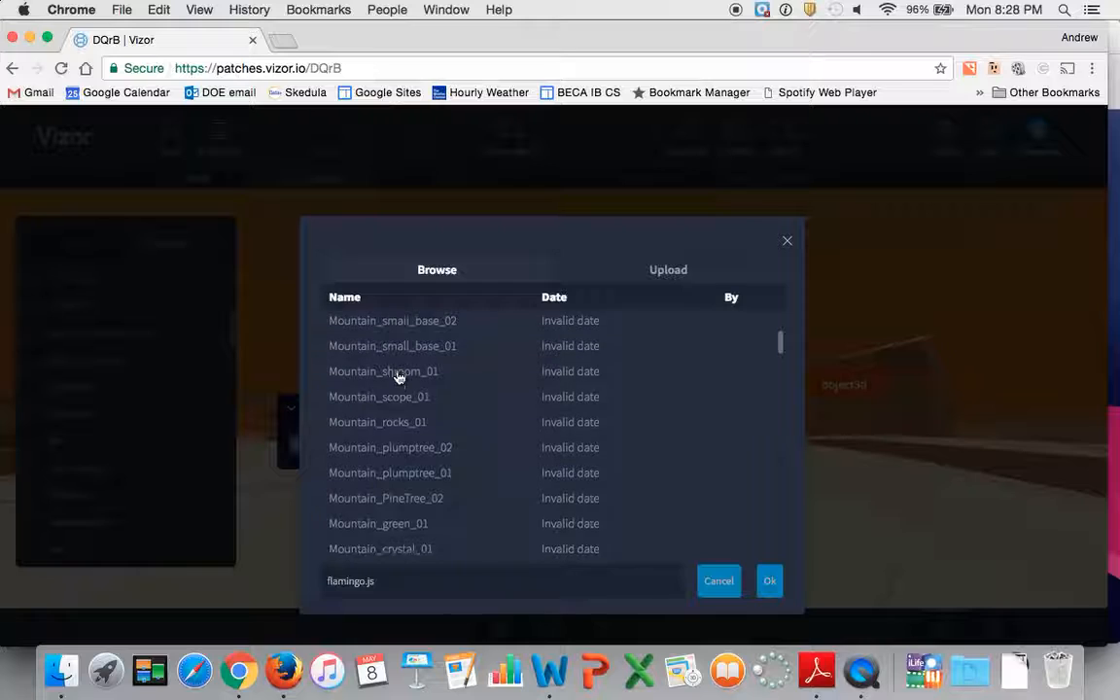
scroll(398, 377, down, 15)
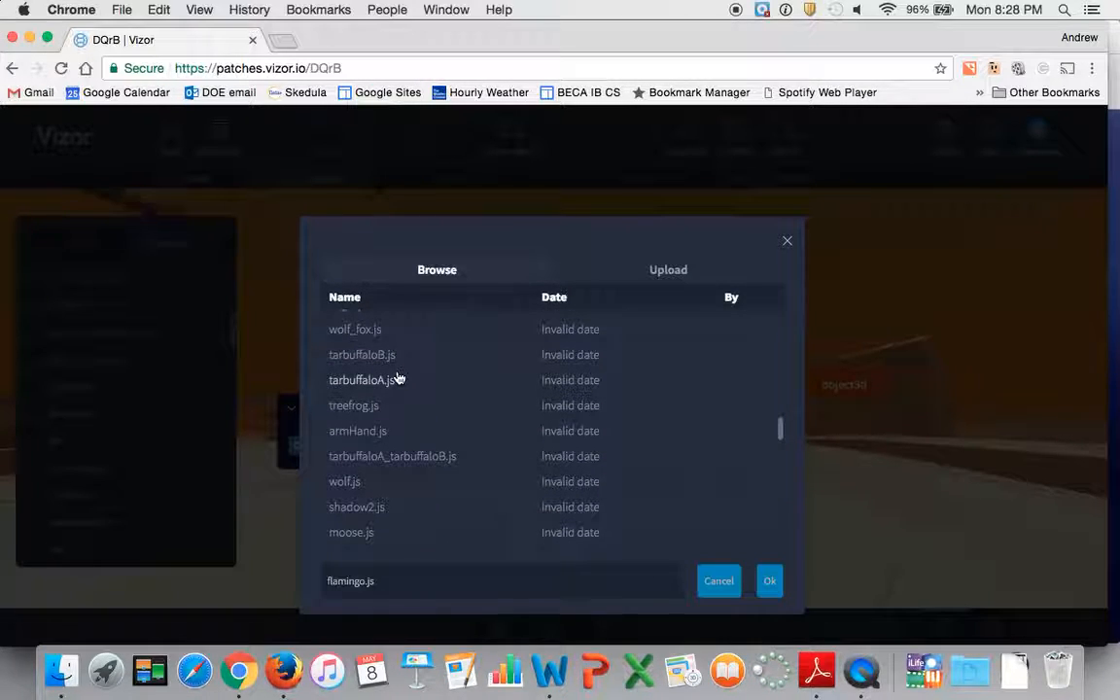
scroll(397, 378, down, 5)
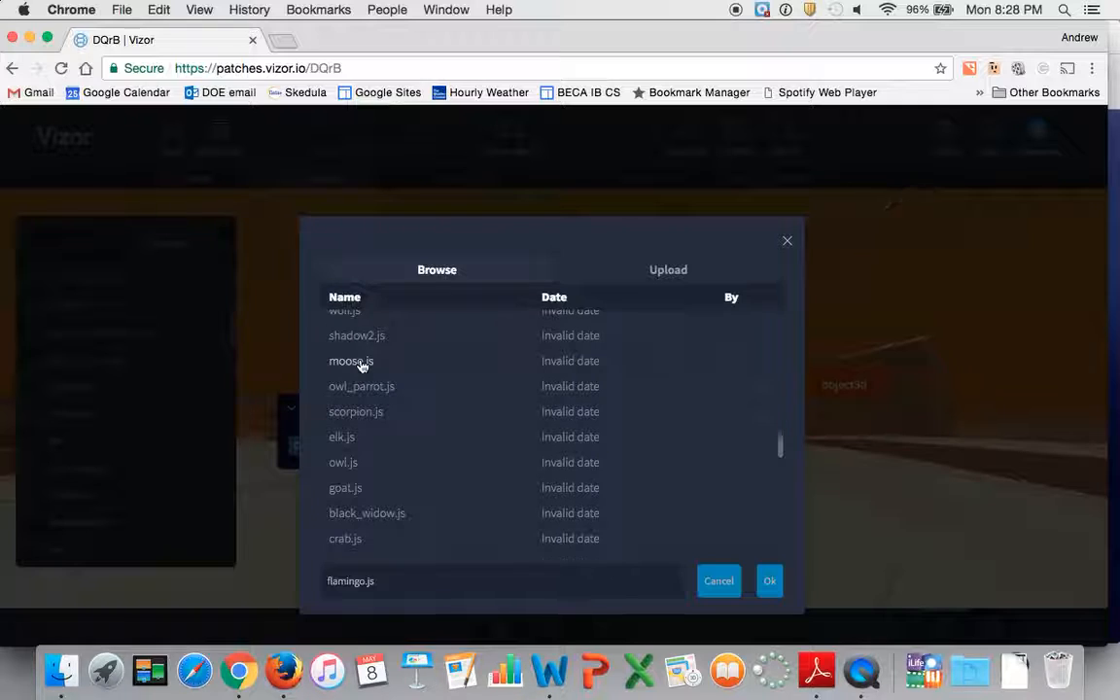
click(362, 365)
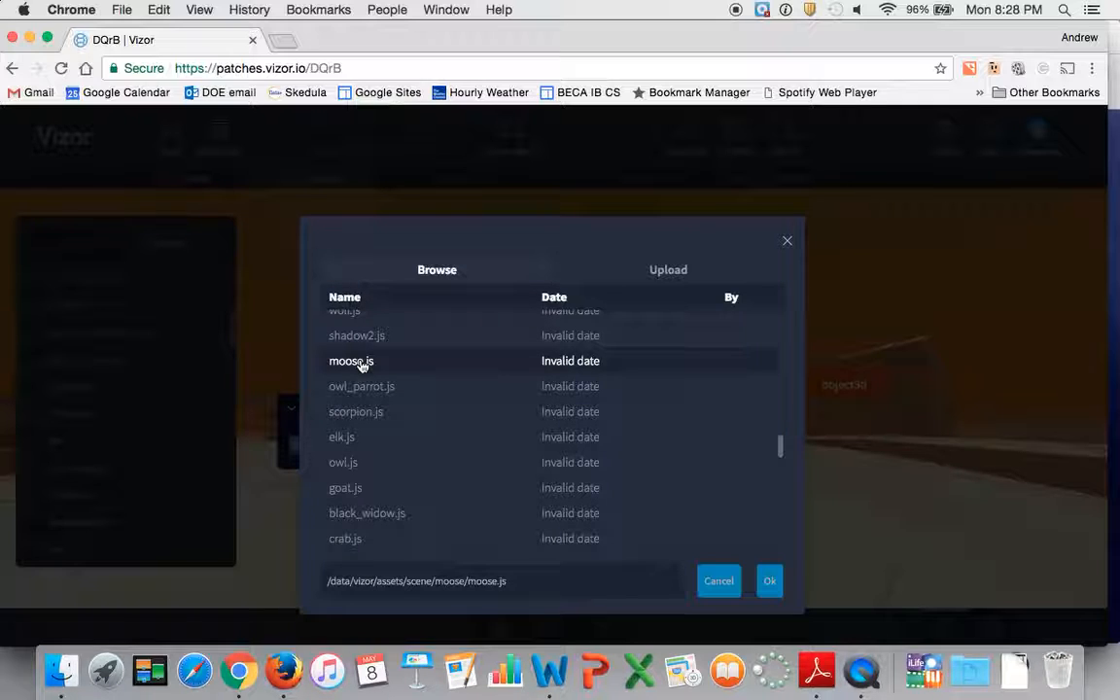
click(771, 583)
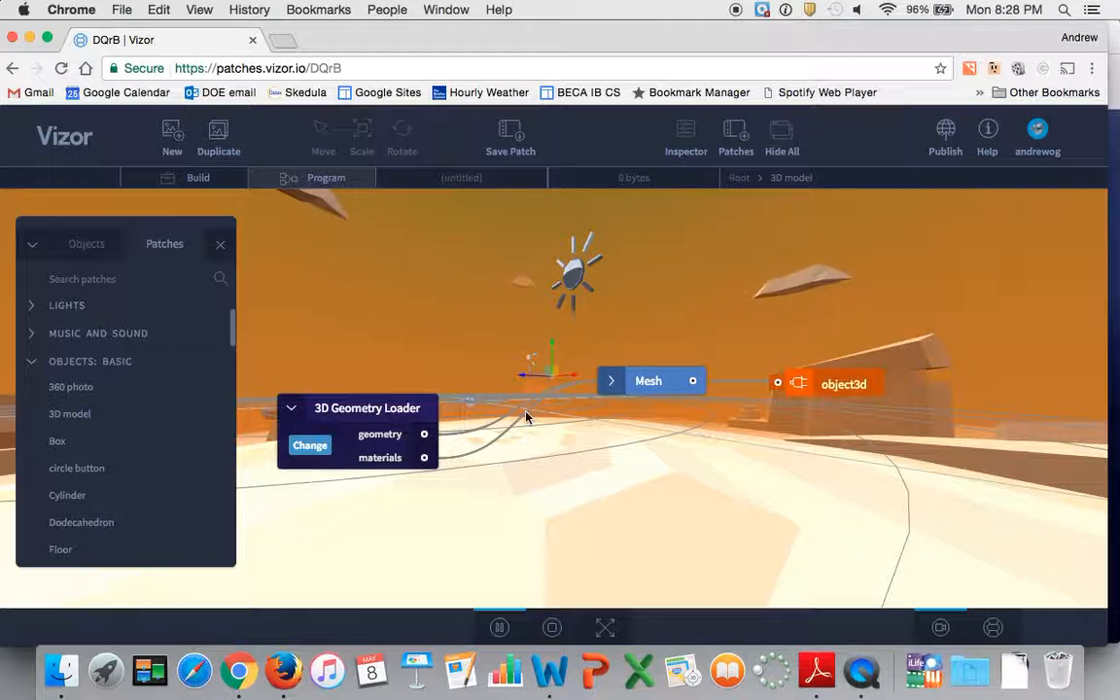
Switch to Build mode and look around the centre of the scene for the loaded model.
click(513, 373)
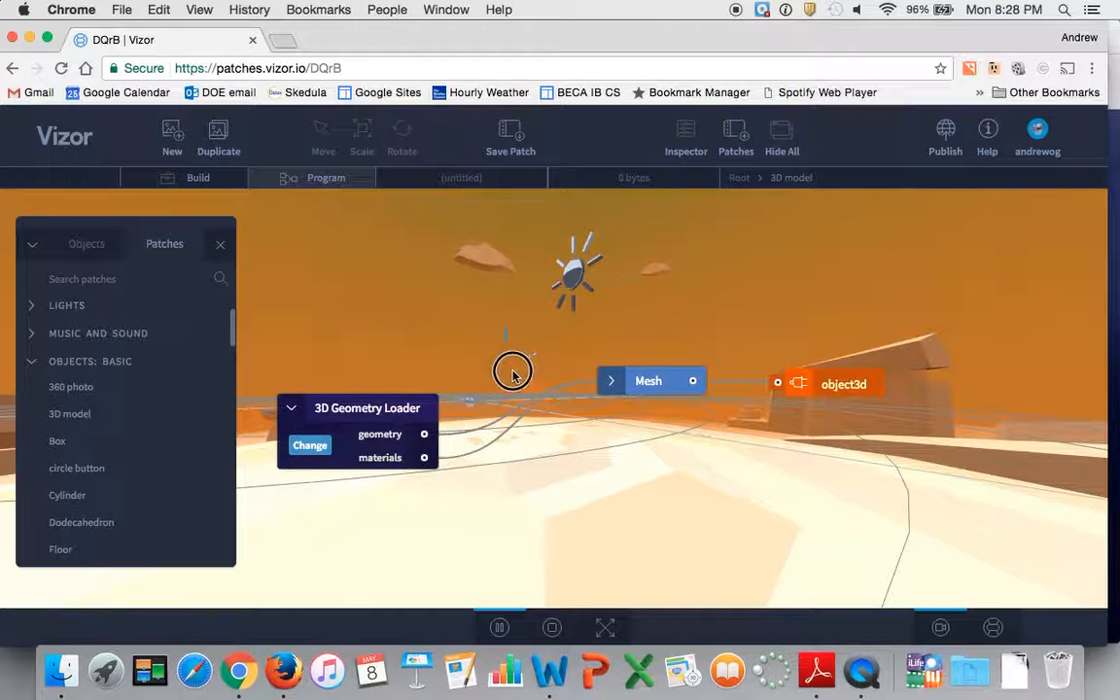
click(465, 338)
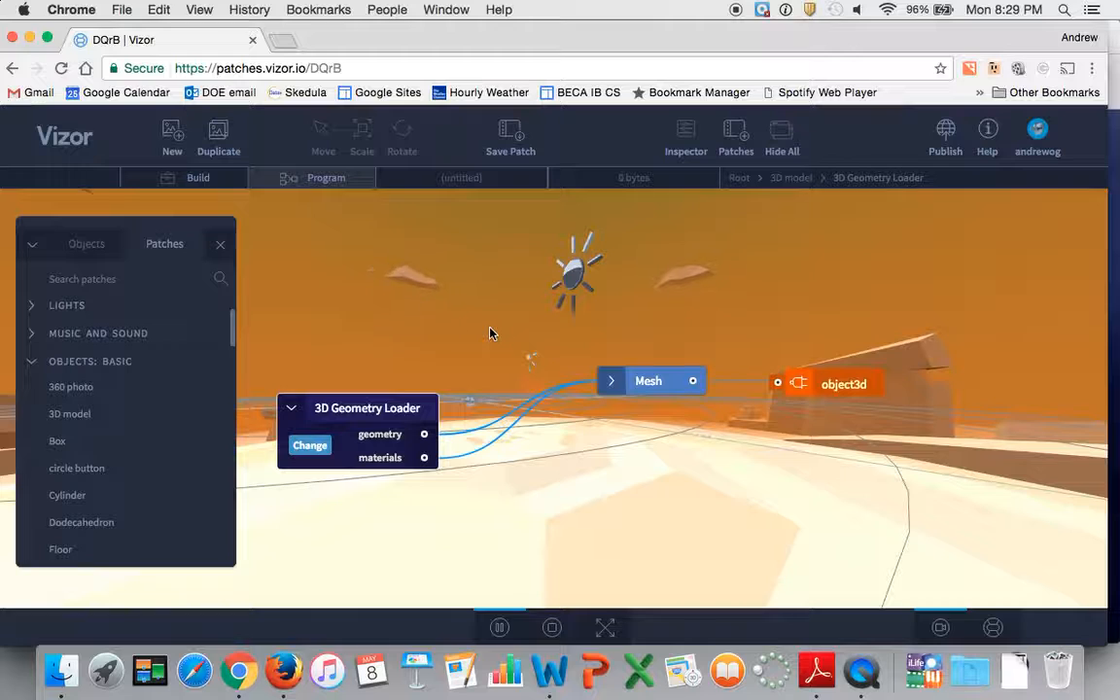
click(551, 454)
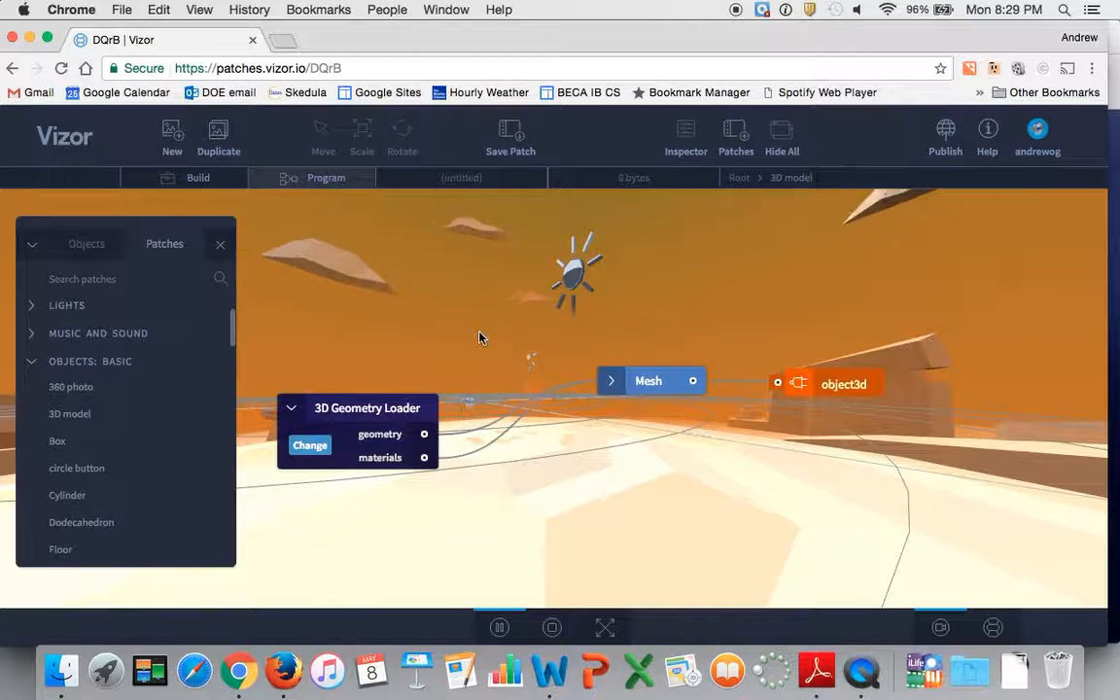
click(199, 179)
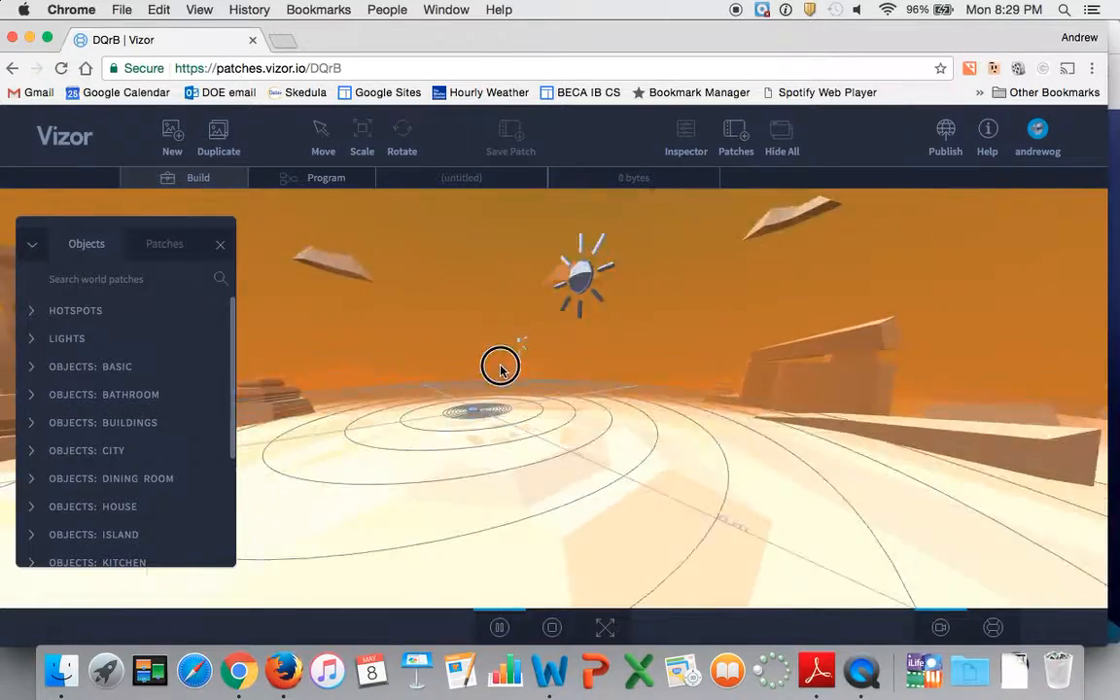
drag(510, 386, 608, 421)
scroll(519, 521, up, 5)
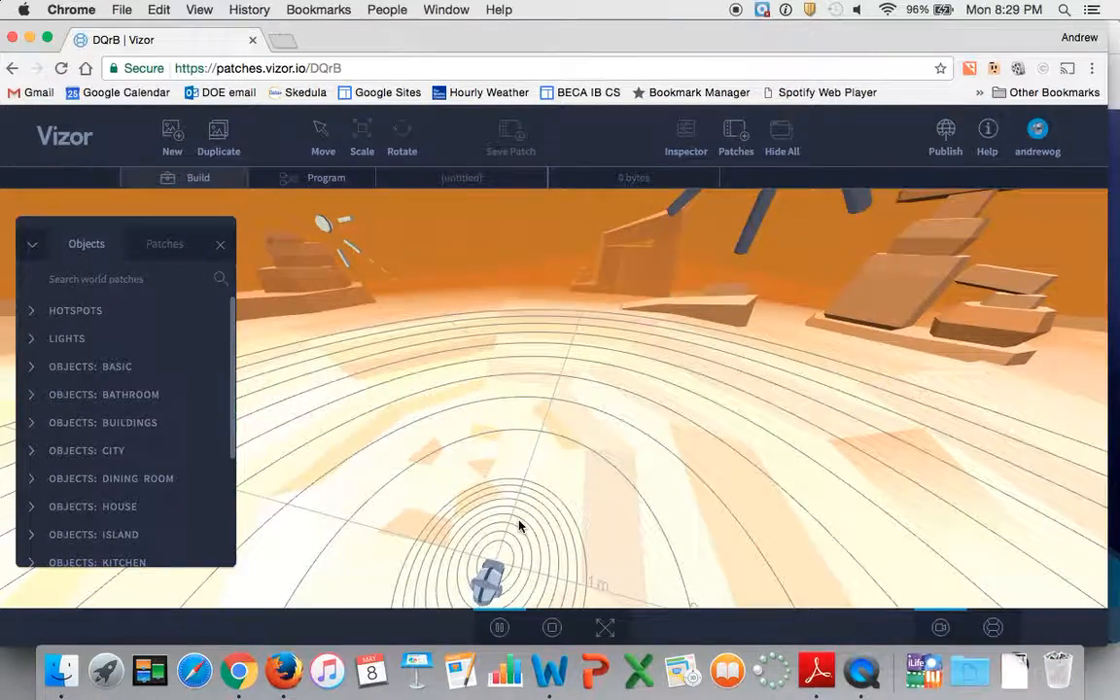
drag(520, 525, 505, 490)
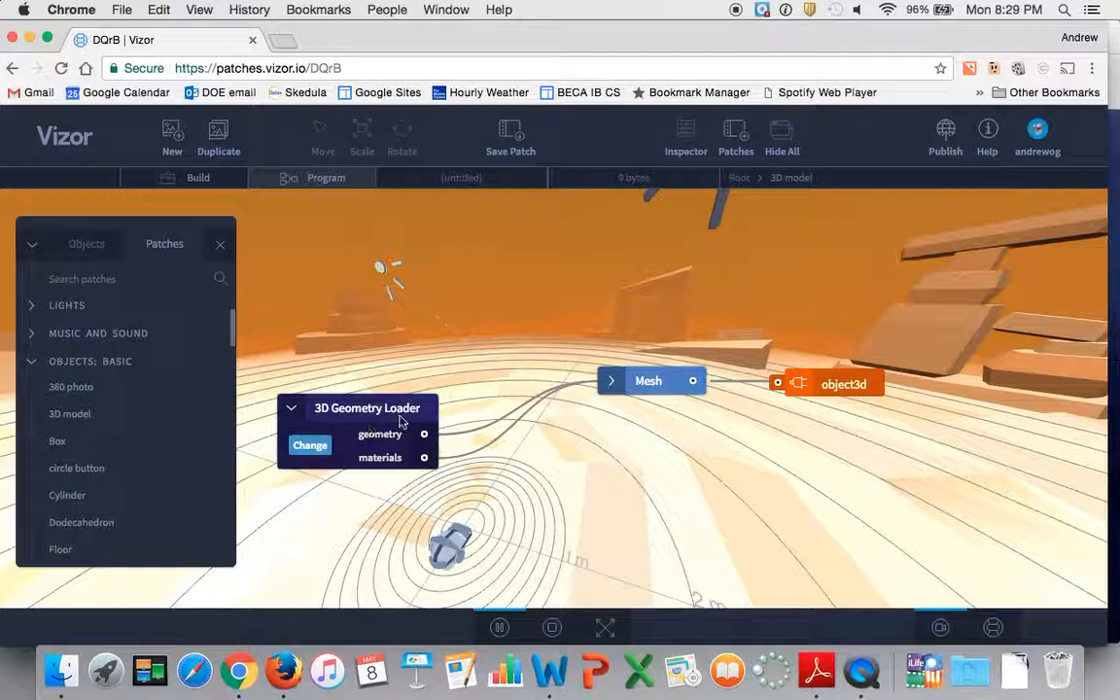
Return to the Root graph, expand the 3D model node and connect its object3d output to input 4 of Scene 1.
click(741, 183)
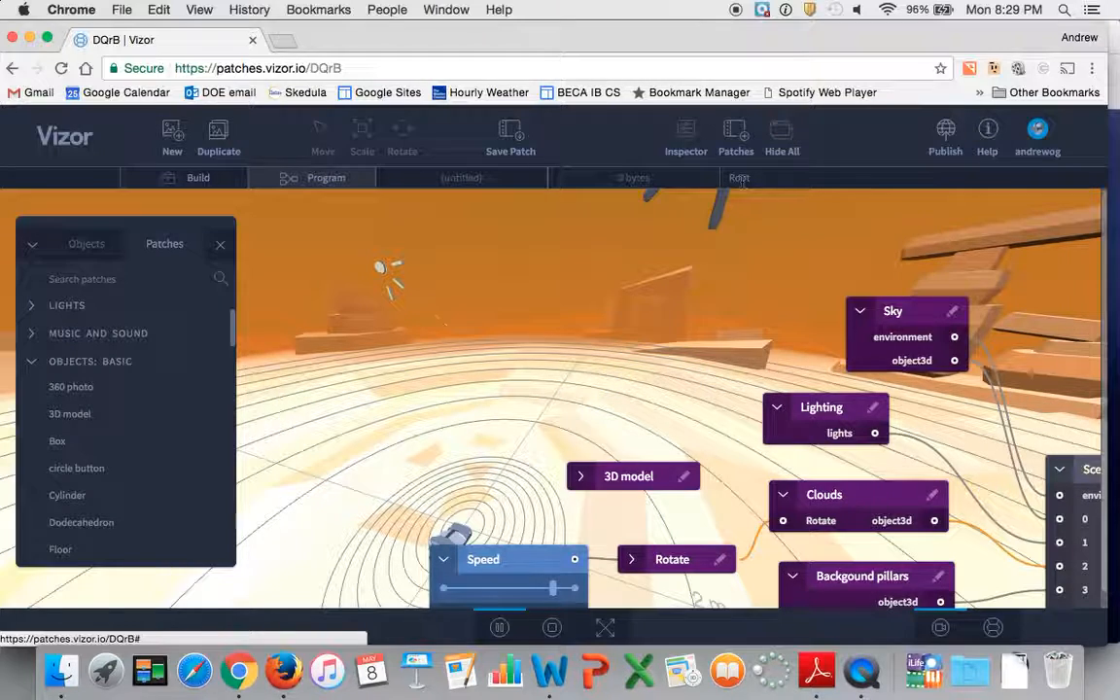
scroll(689, 366, right, 2)
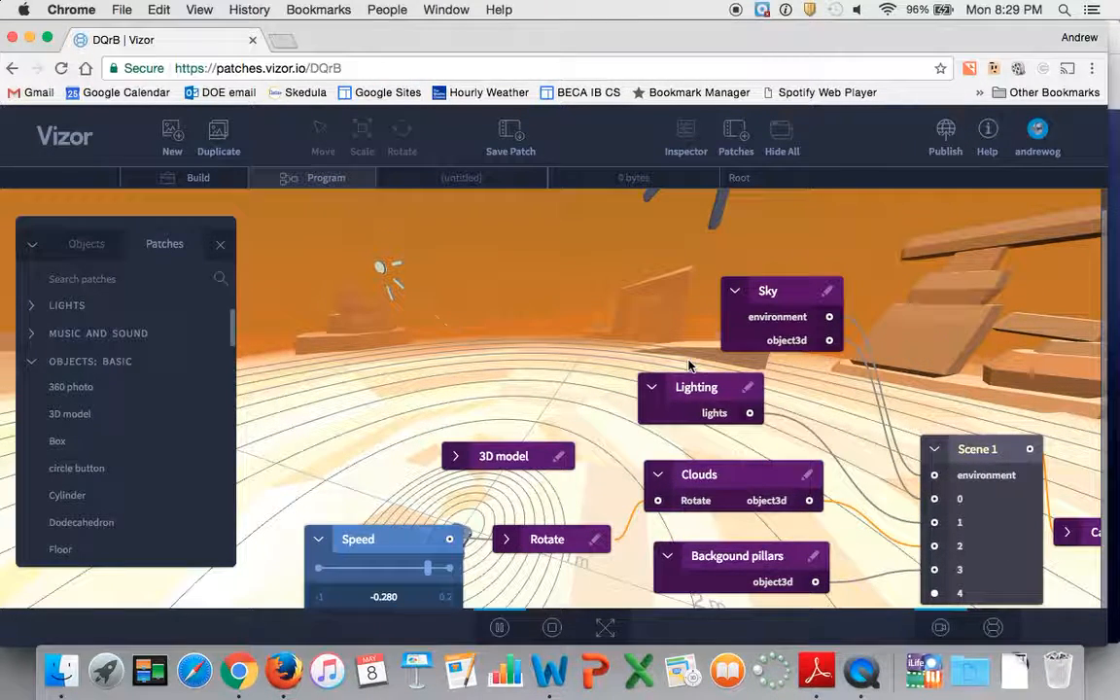
click(454, 461)
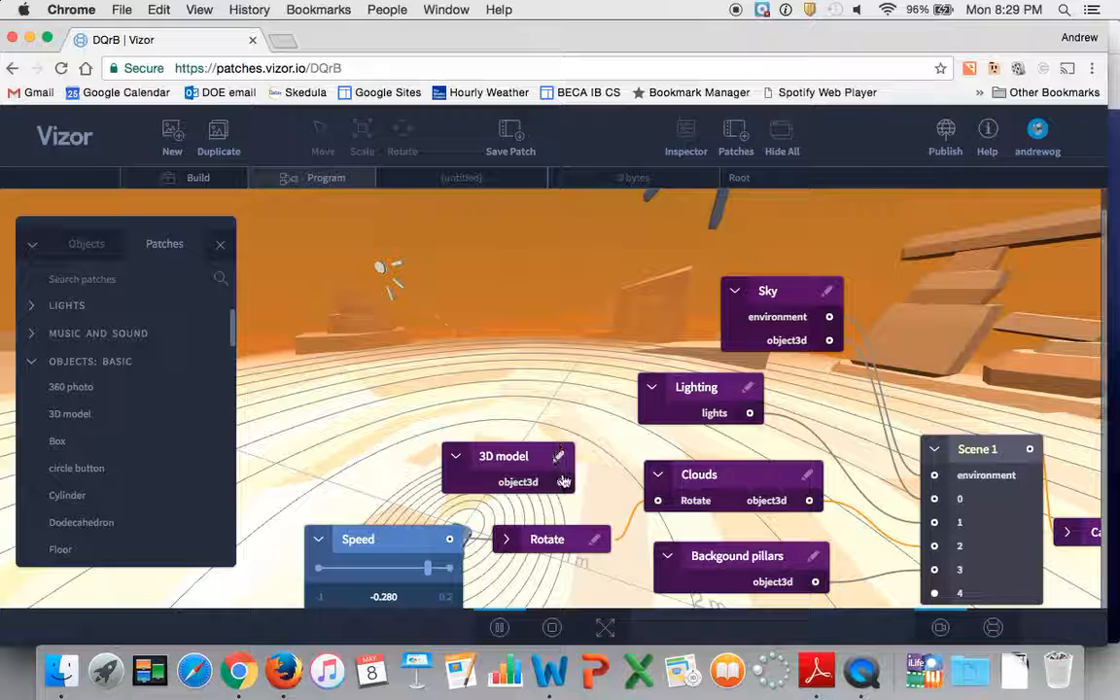
drag(561, 483, 737, 534)
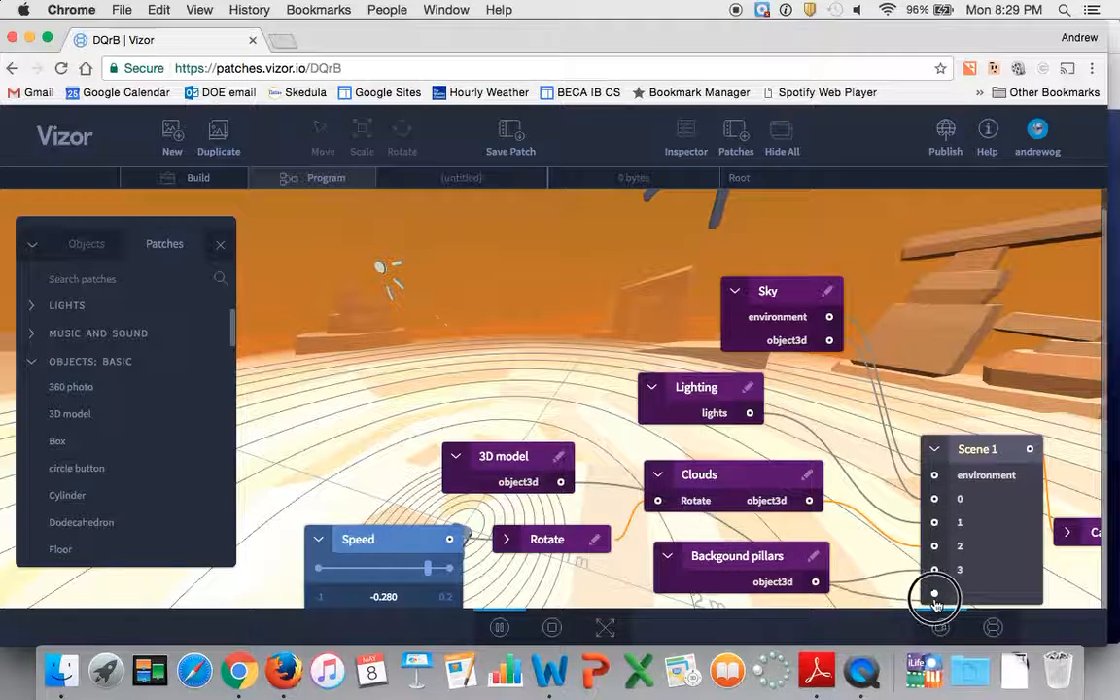
drag(934, 598, 934, 595)
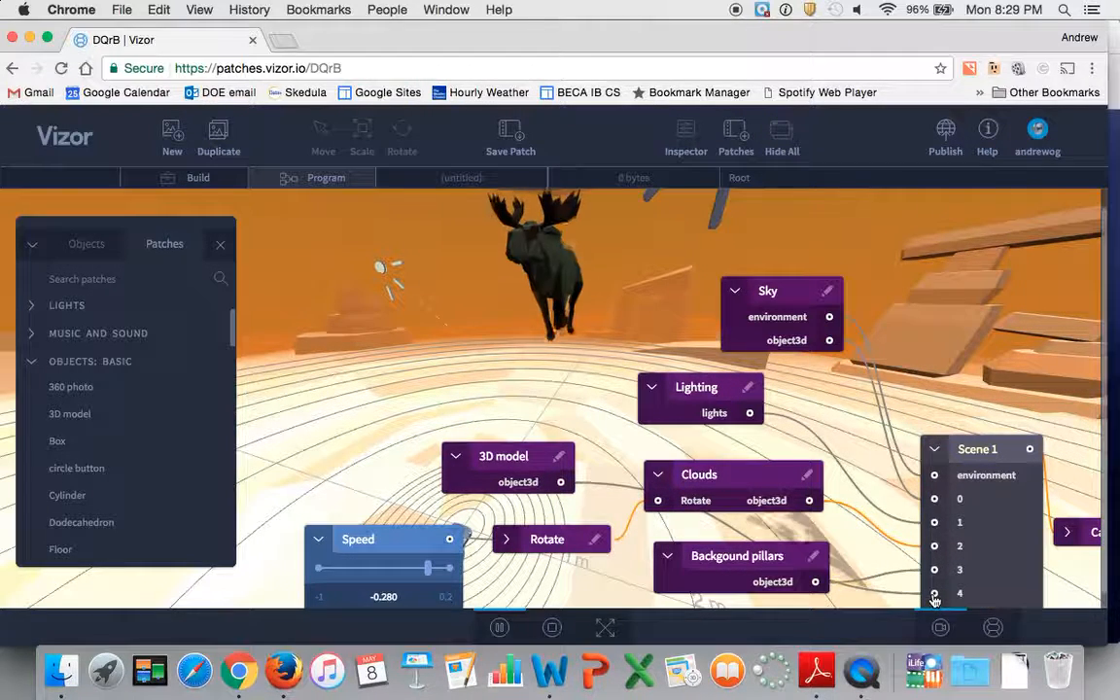
View the moose in Build mode from several angles, including its shadow on the ground.
scroll(572, 297, left, 3)
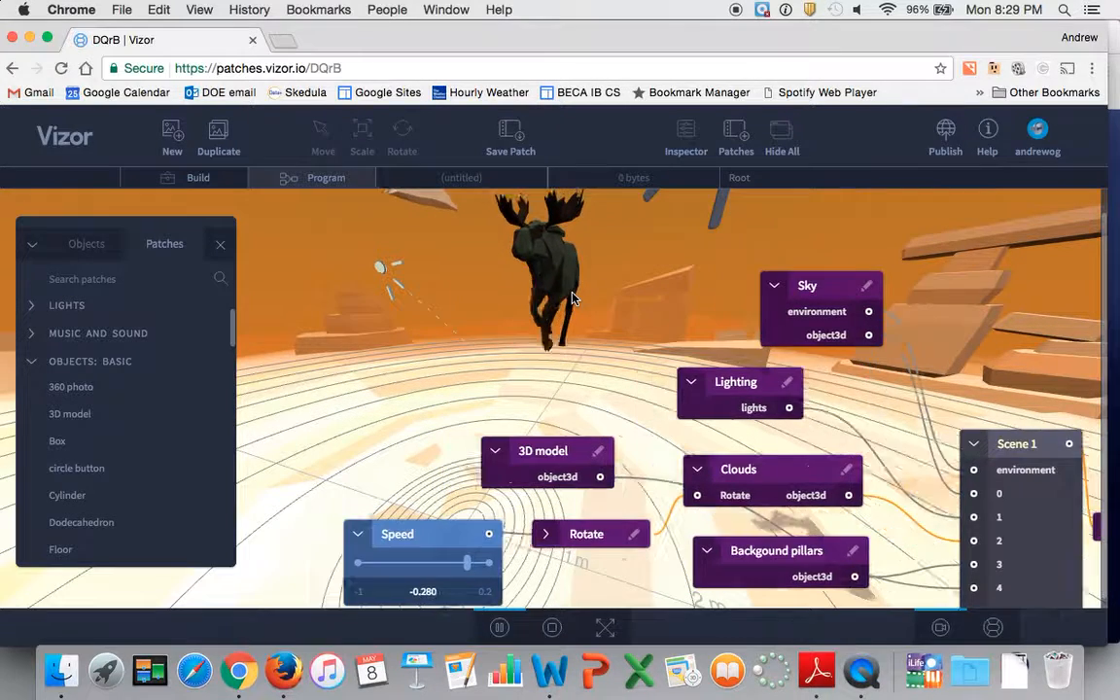
drag(637, 294, 611, 319)
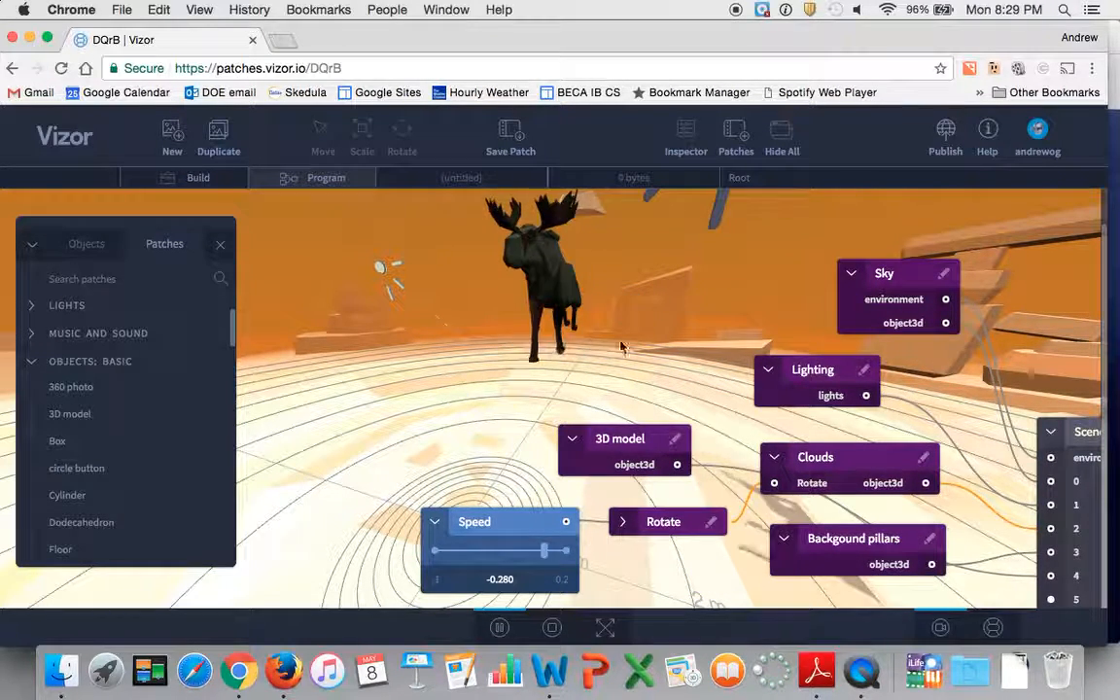
click(197, 178)
drag(417, 311, 327, 376)
drag(528, 326, 437, 311)
drag(533, 262, 572, 387)
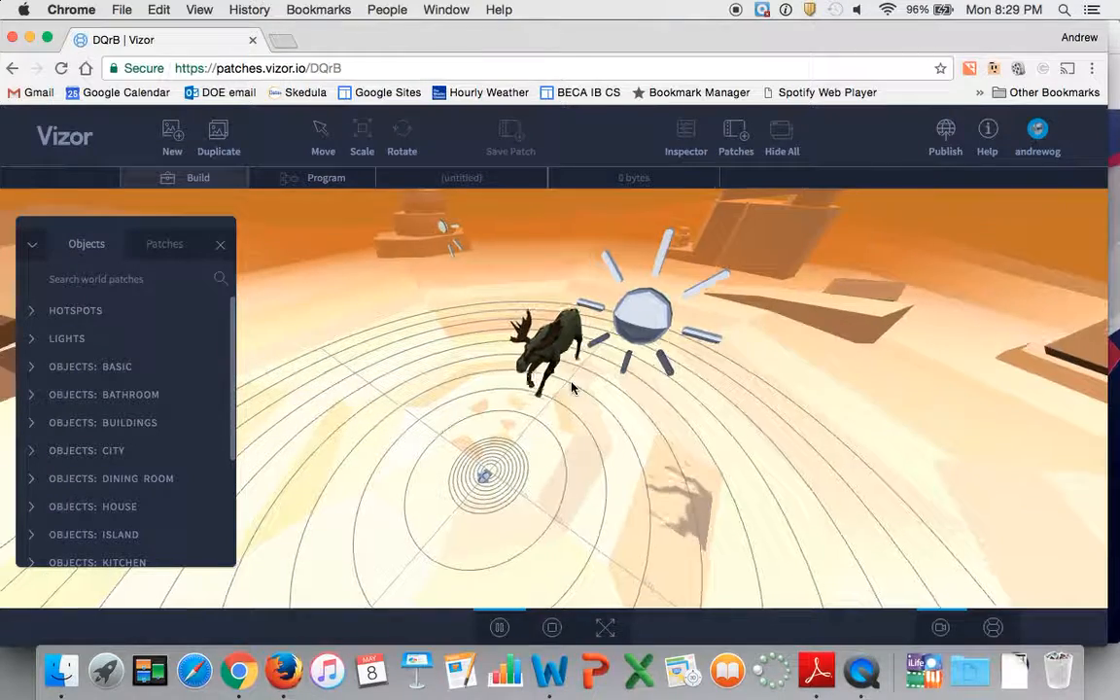
drag(629, 334, 687, 395)
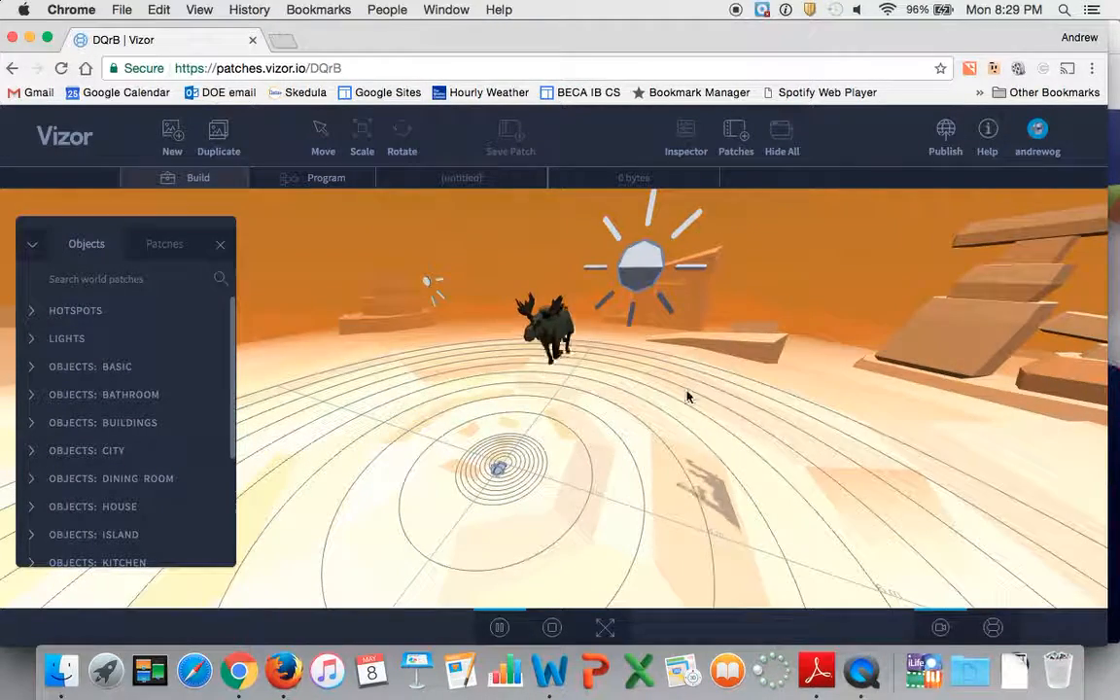
Open the Lighting patch in Program mode and examine its directional and hemisphere light nodes and the Lighting Patch note.
click(330, 180)
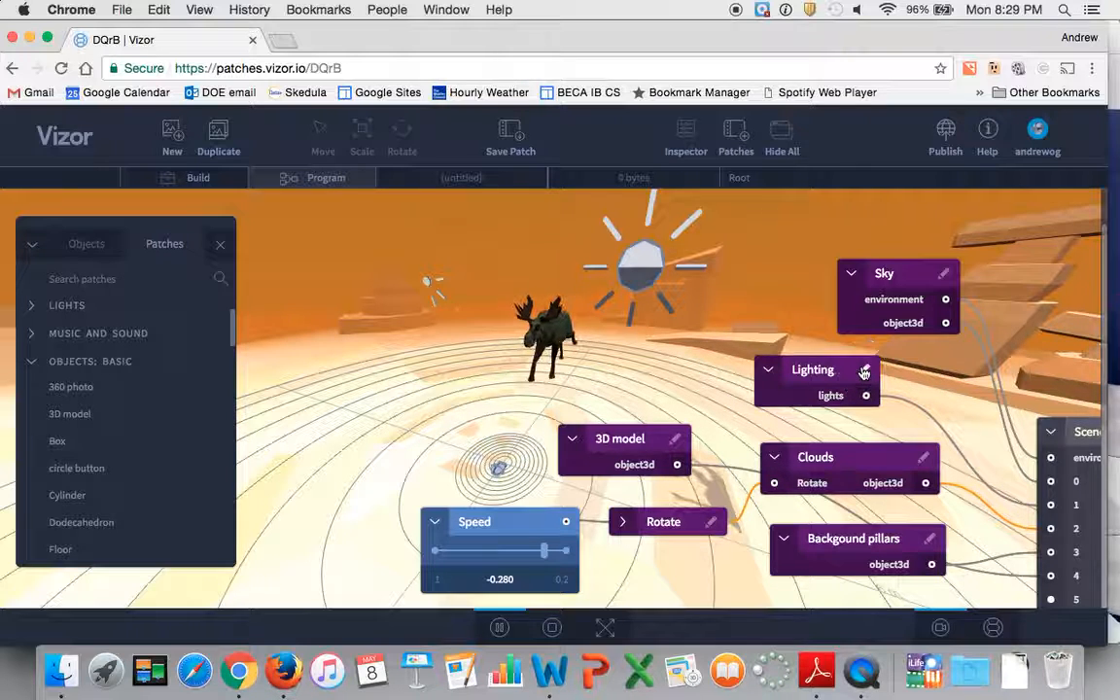
click(864, 370)
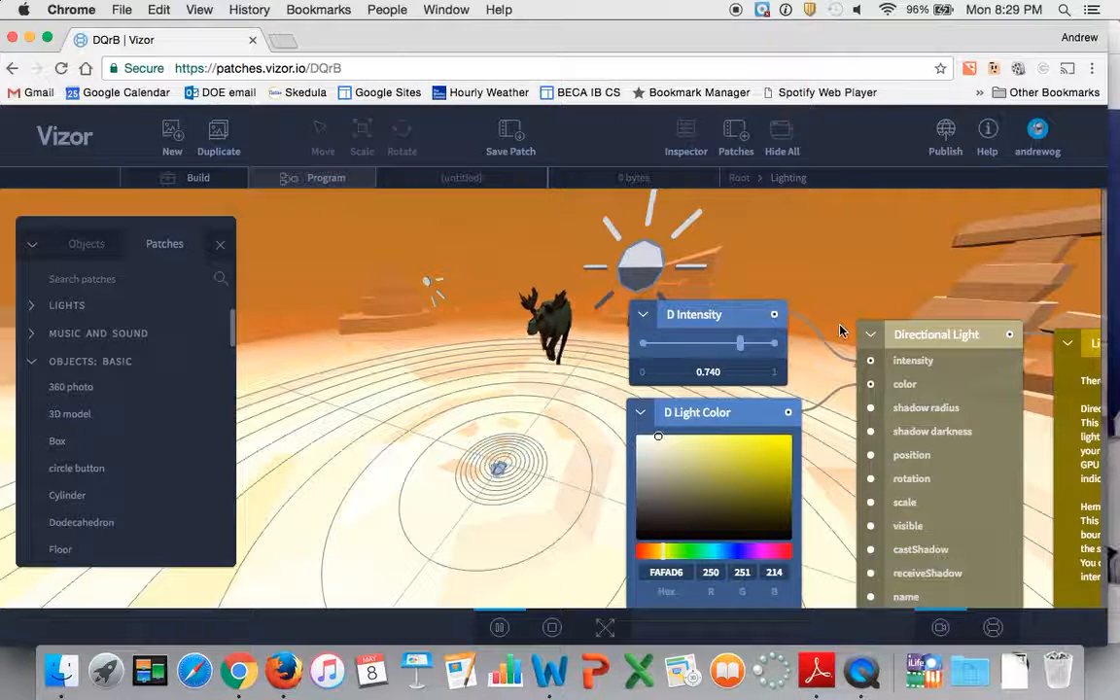
scroll(841, 331, down, 5)
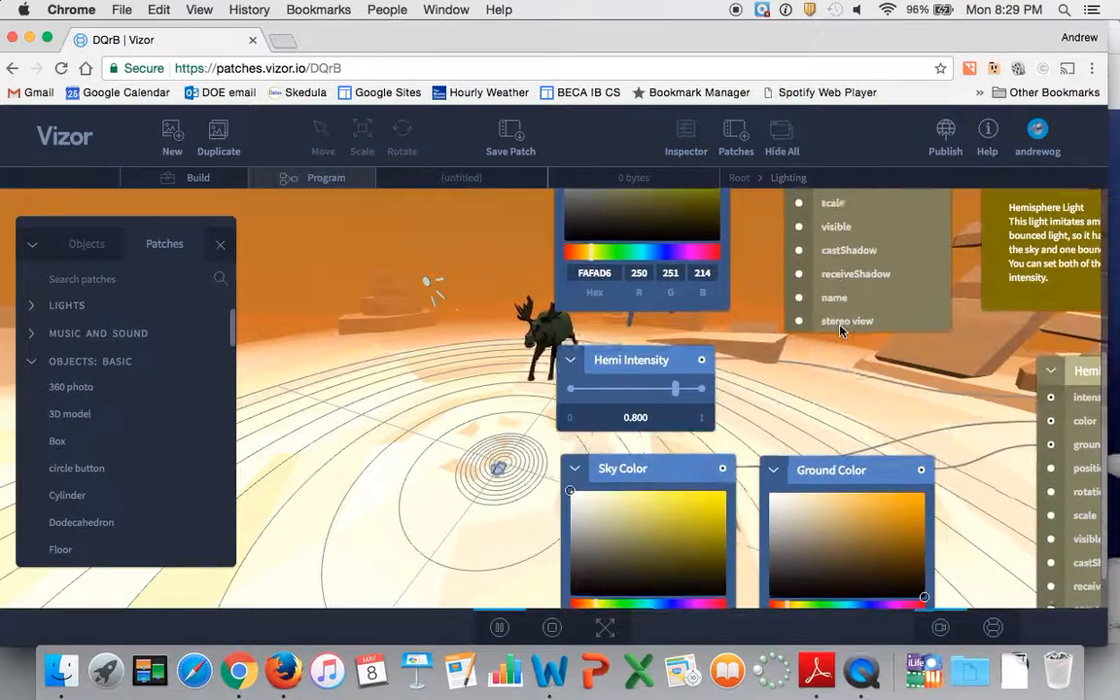
scroll(841, 330, right, 5)
scroll(841, 331, down, 2)
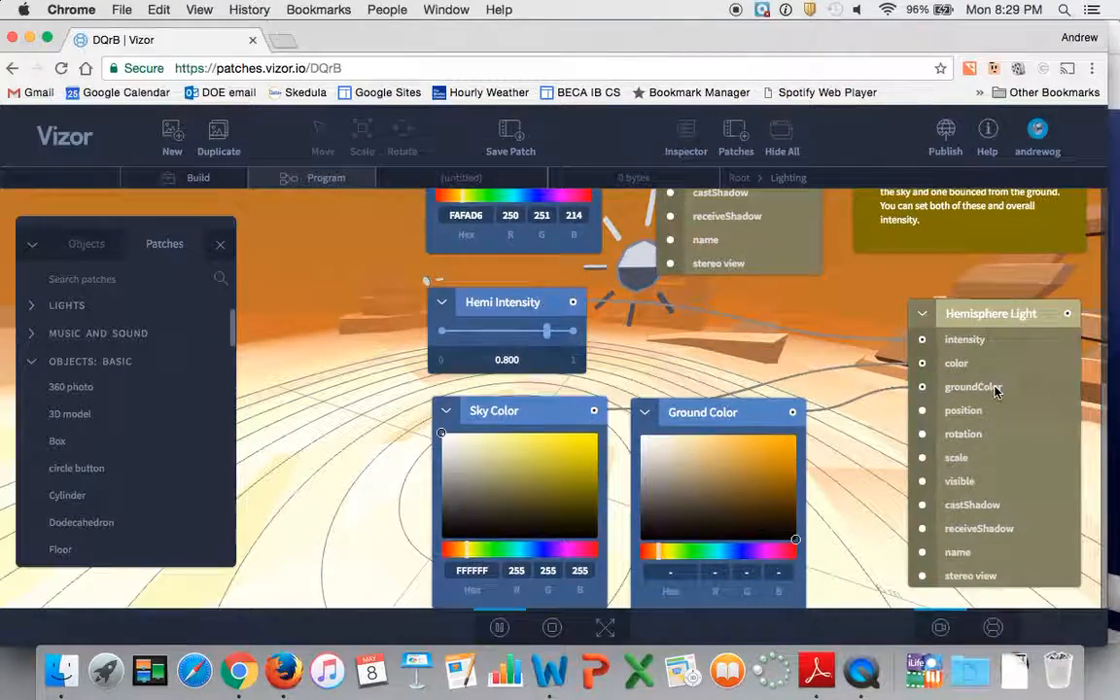
scroll(995, 391, right, 2)
scroll(995, 391, up, 6)
scroll(996, 391, down, 3)
scroll(996, 391, down, 3)
scroll(836, 350, up, 7)
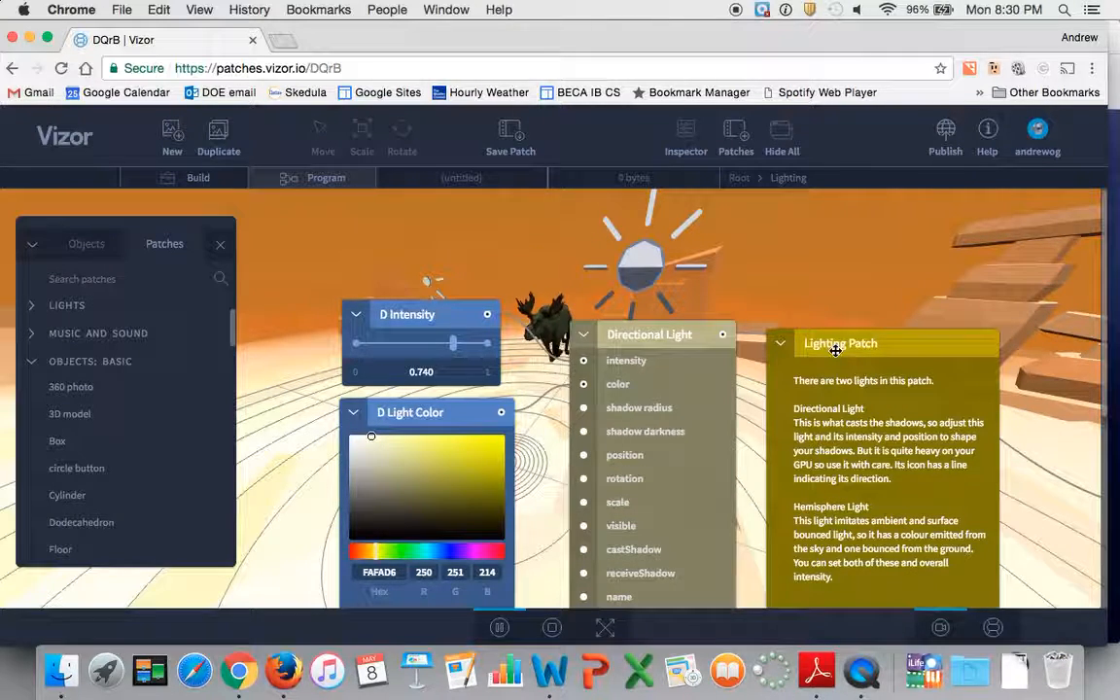
scroll(340, 359, right, 2)
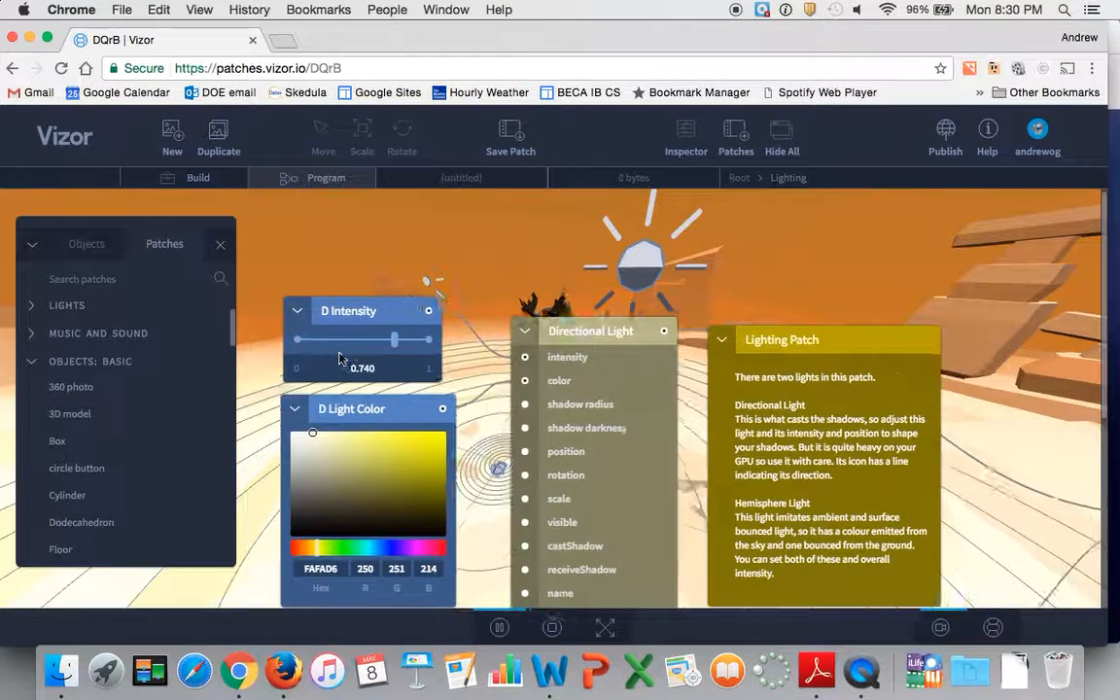
Lower the directional light's D Intensity to 0.647.
scroll(343, 357, left, 5)
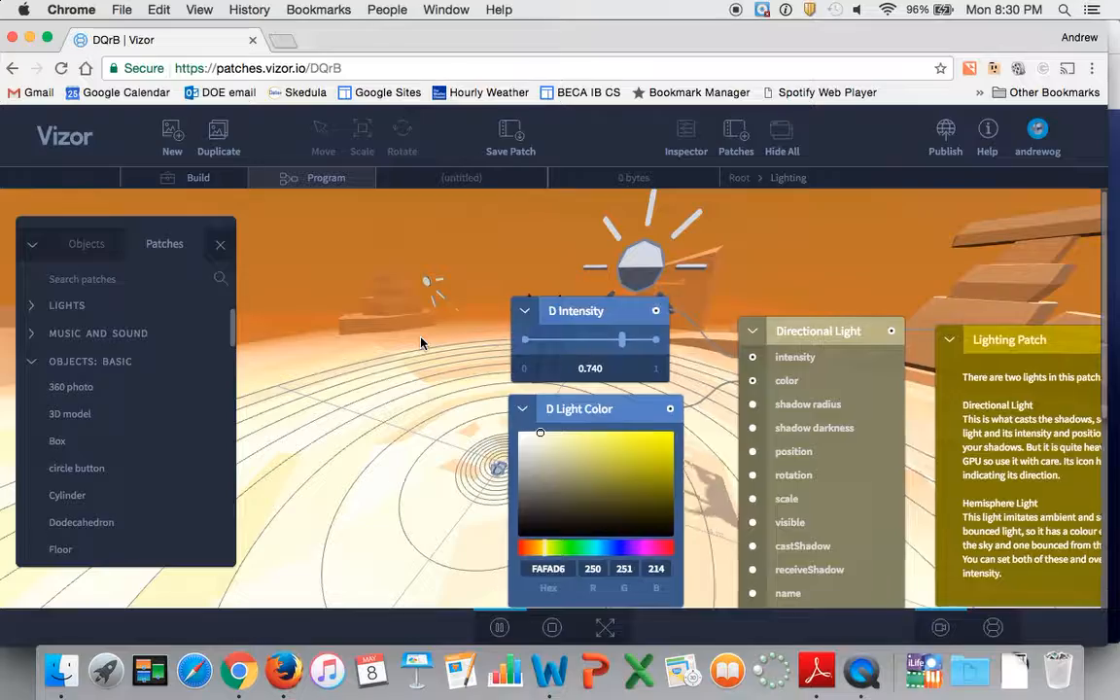
scroll(432, 284, left, 2)
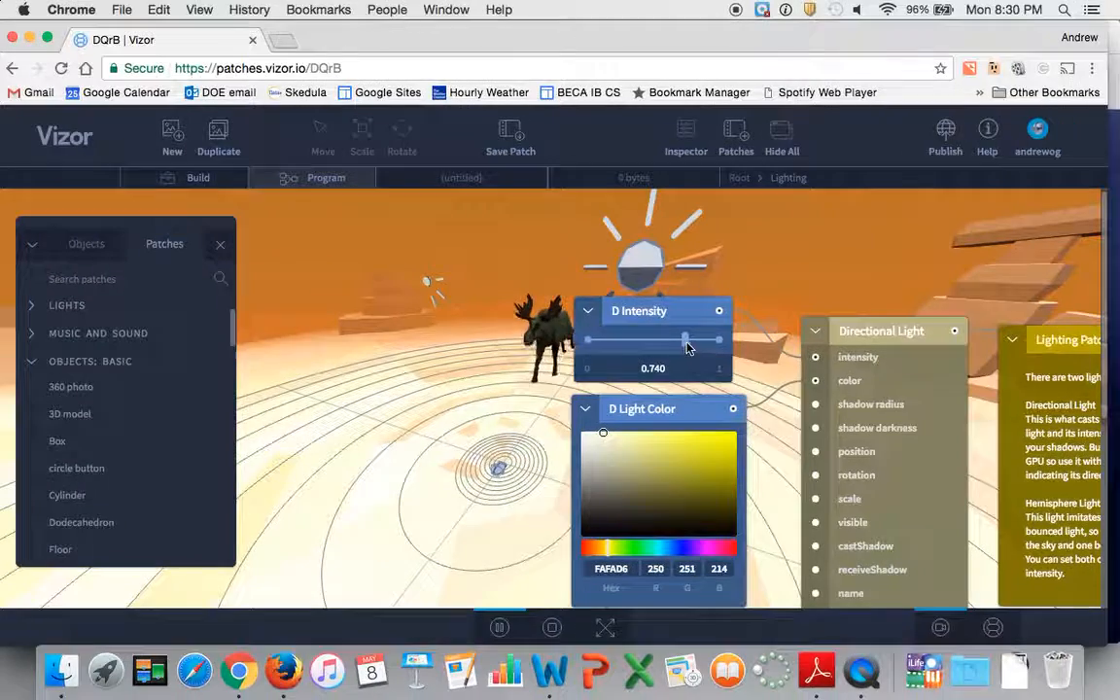
mouse_move(688, 347)
mouse_down()
mouse_move(719, 330)
mouse_move(642, 337)
mouse_move(675, 346)
mouse_up()
Raise the hemisphere light's Hemi Intensity to 0.880.
scroll(791, 370, down, 5)
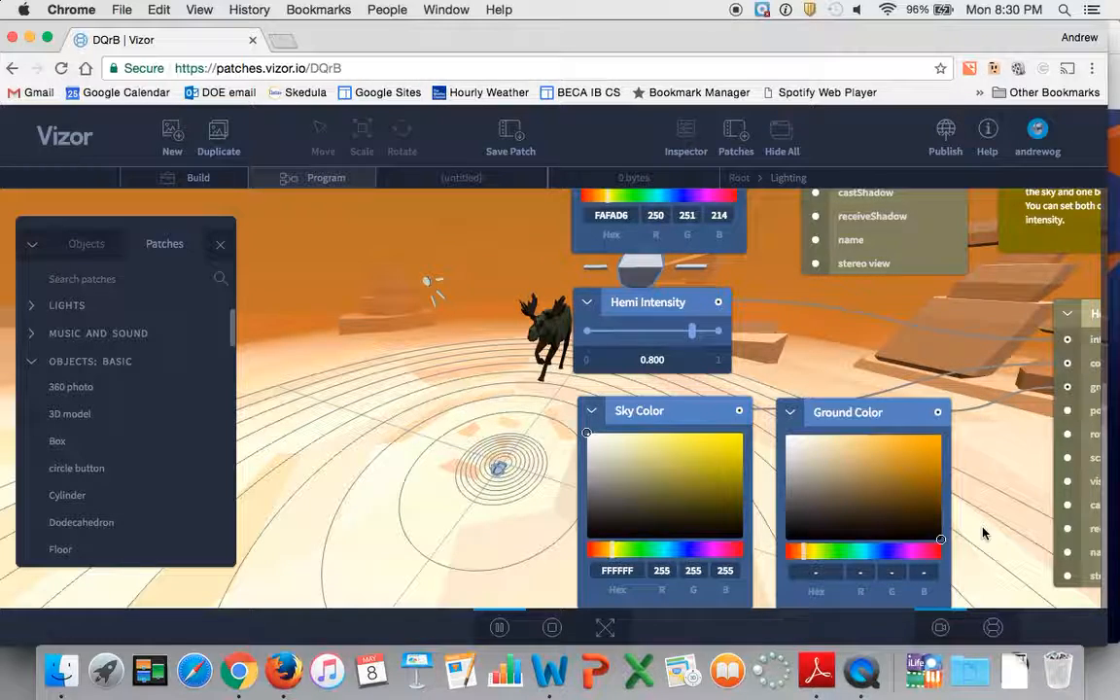
scroll(982, 532, up, 3)
scroll(982, 533, right, 2)
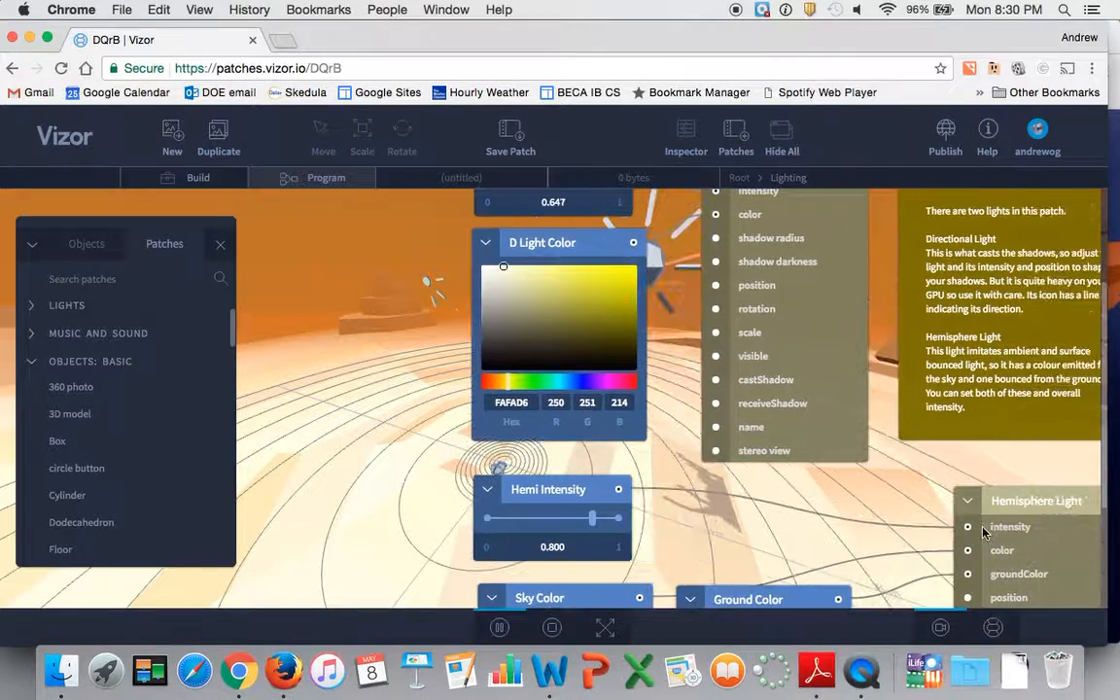
scroll(982, 533, down, 3)
scroll(982, 530, right, 5)
scroll(687, 484, left, 3)
scroll(687, 485, left, 2)
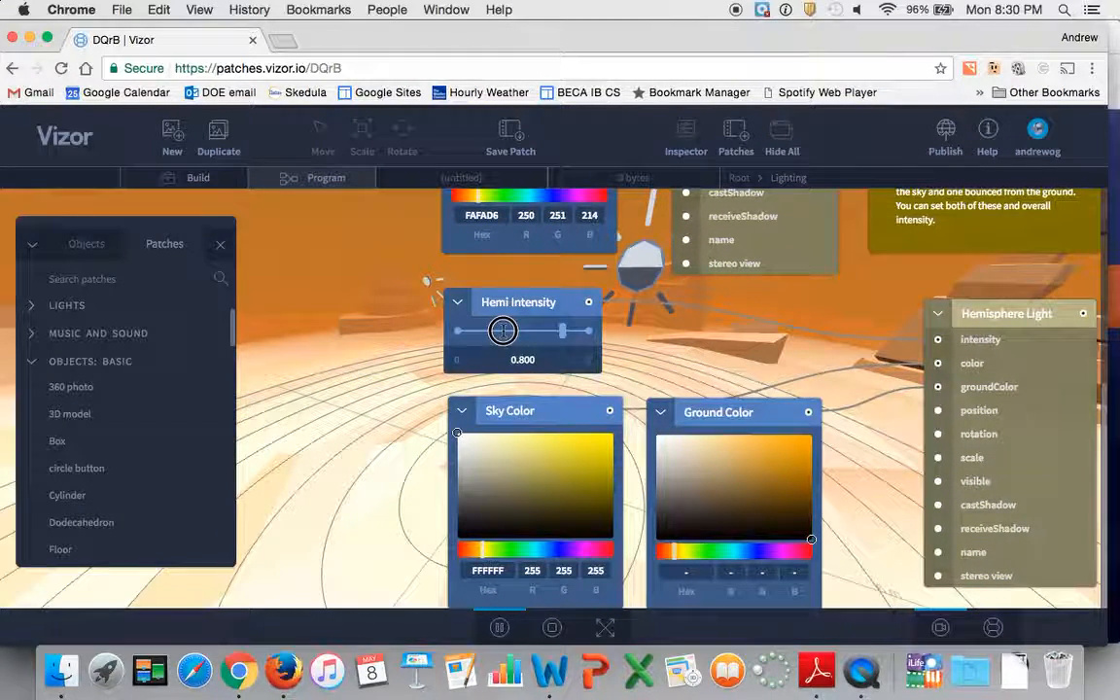
mouse_move(569, 333)
mouse_down()
mouse_move(487, 328)
mouse_move(578, 328)
mouse_up()
Raise the directional light's D Intensity to 0.753.
scroll(616, 340, up, 6)
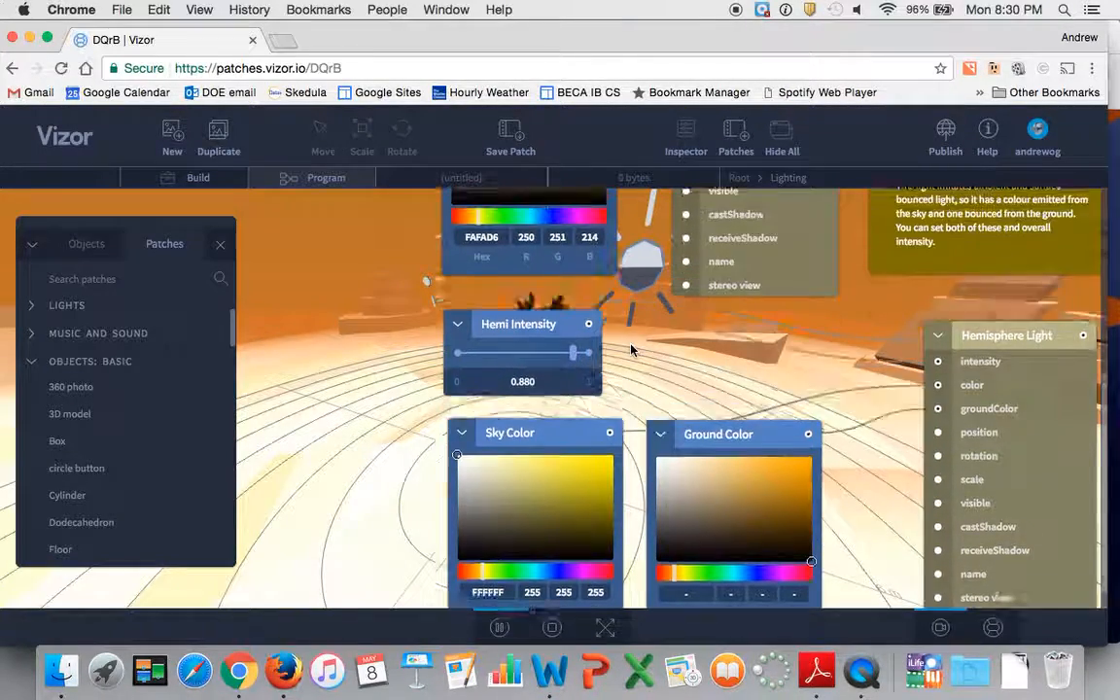
mouse_move(543, 269)
mouse_down()
mouse_move(507, 265)
mouse_move(557, 268)
mouse_up()
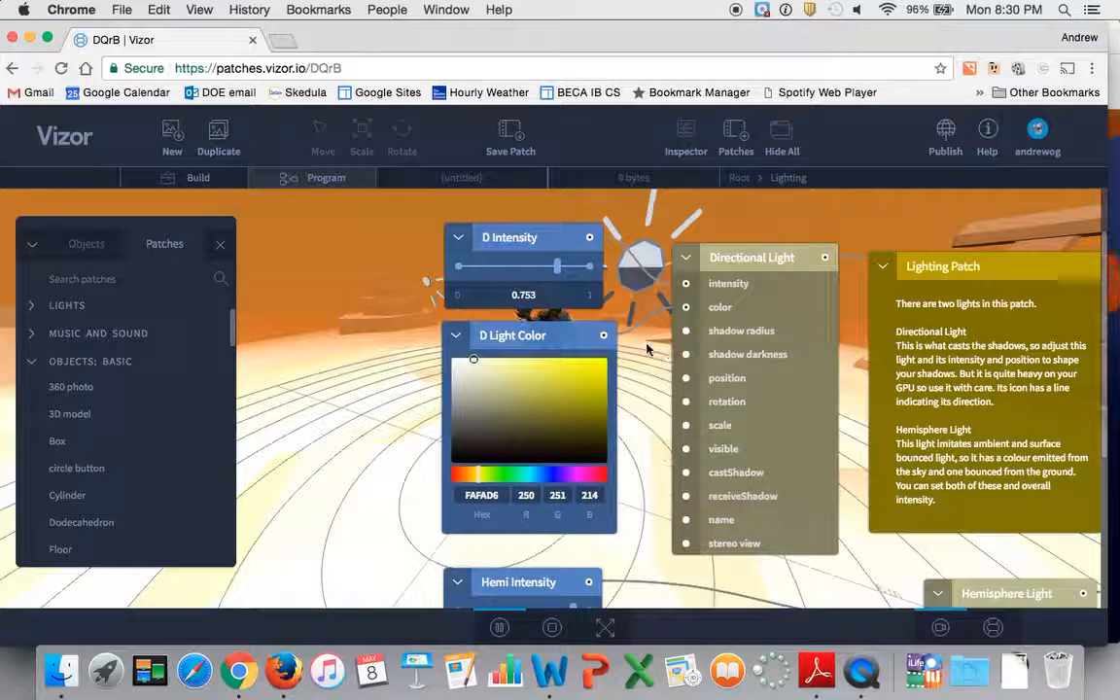
scroll(645, 347, right, 2)
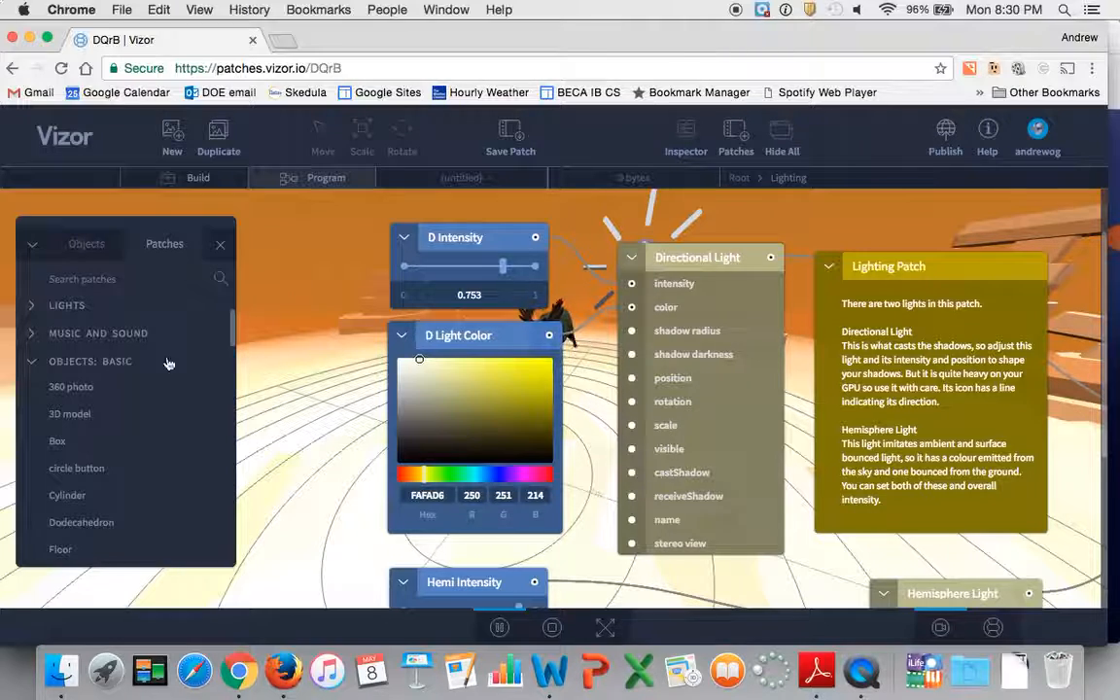
Return from the Lighting patch to the root graph and compare the scene in Build and Program modes.
click(739, 178)
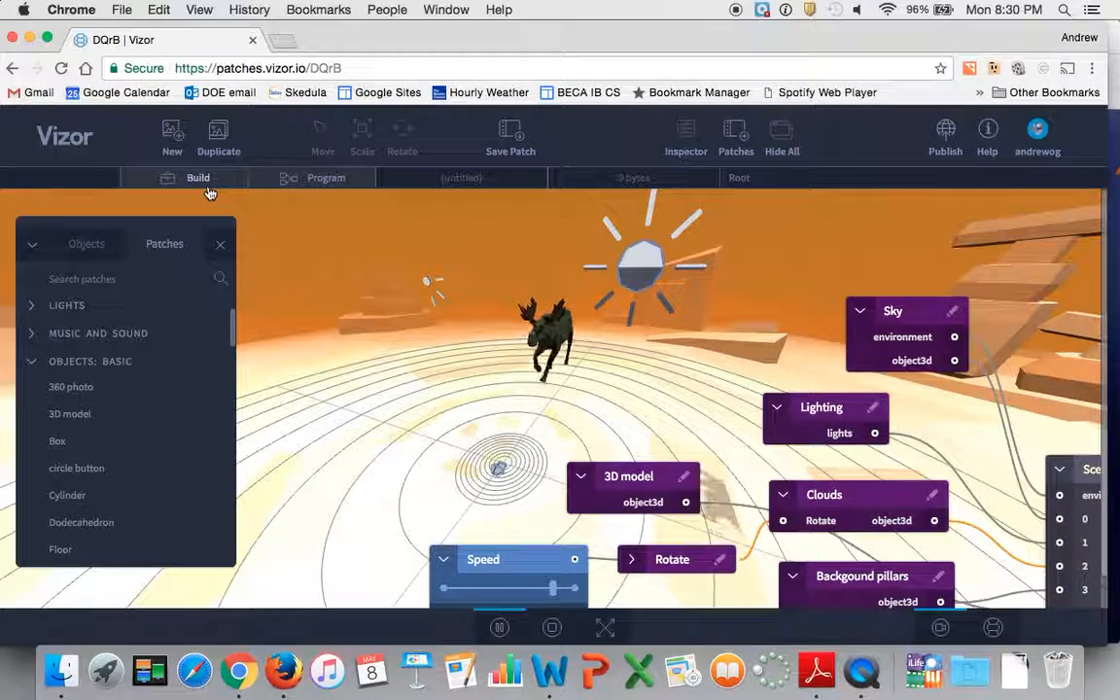
key(Tab)
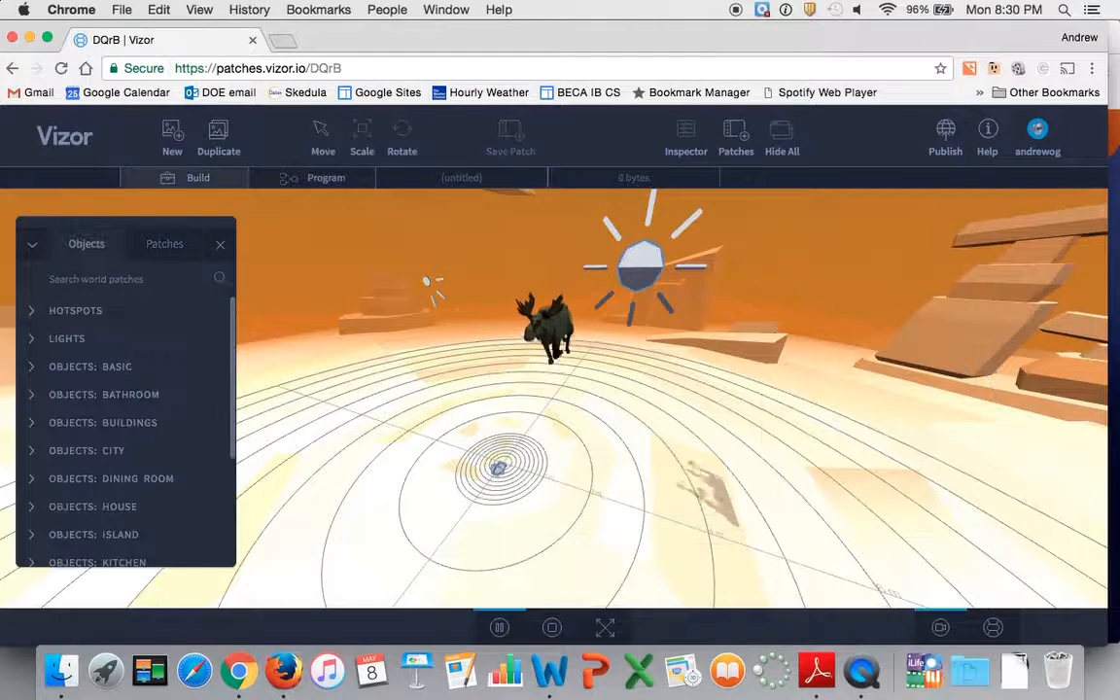
key(Tab)
key(Tab)
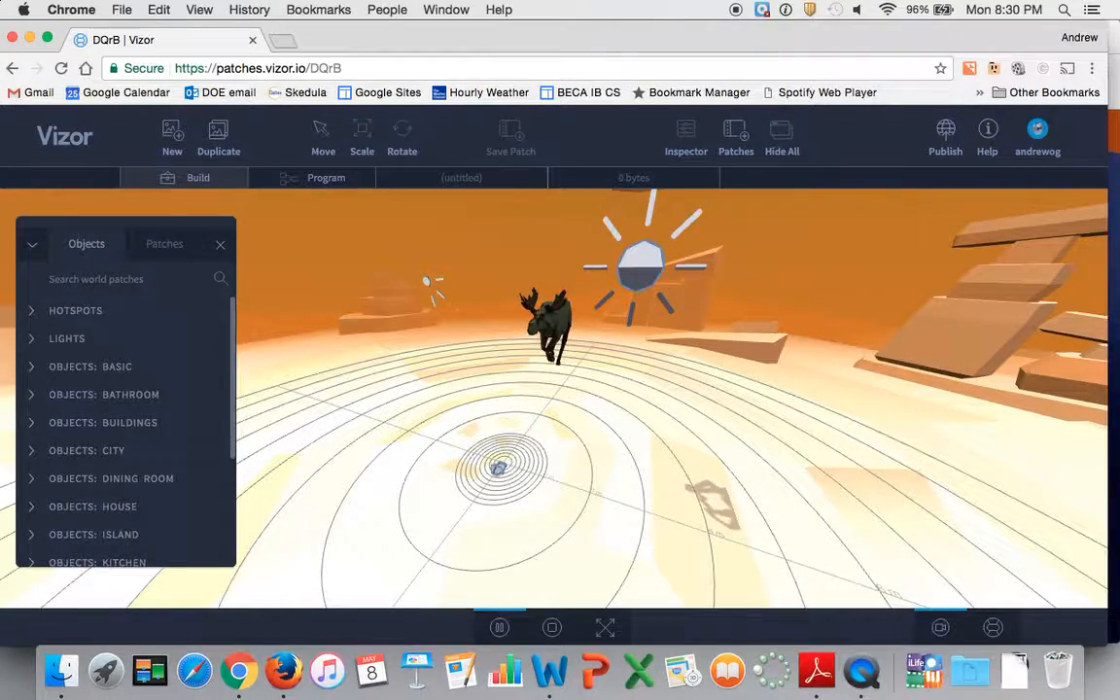
key(Tab)
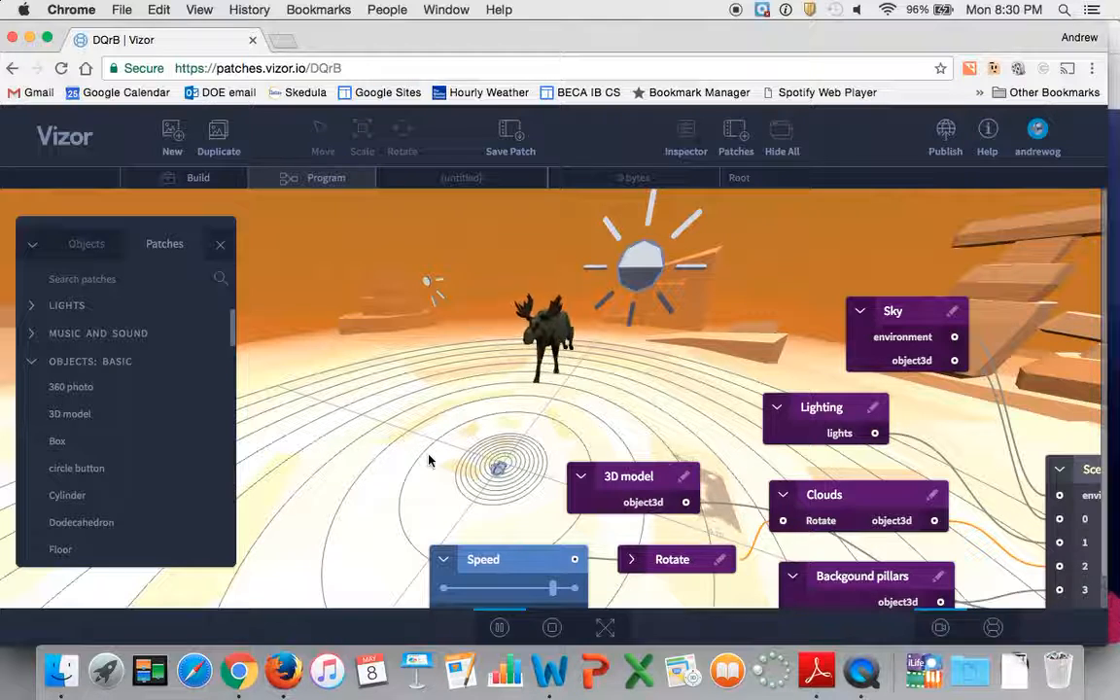
Switch to the VR camera and look around the moose, clouds and lights from the viewer's perspective in Build mode.
click(996, 628)
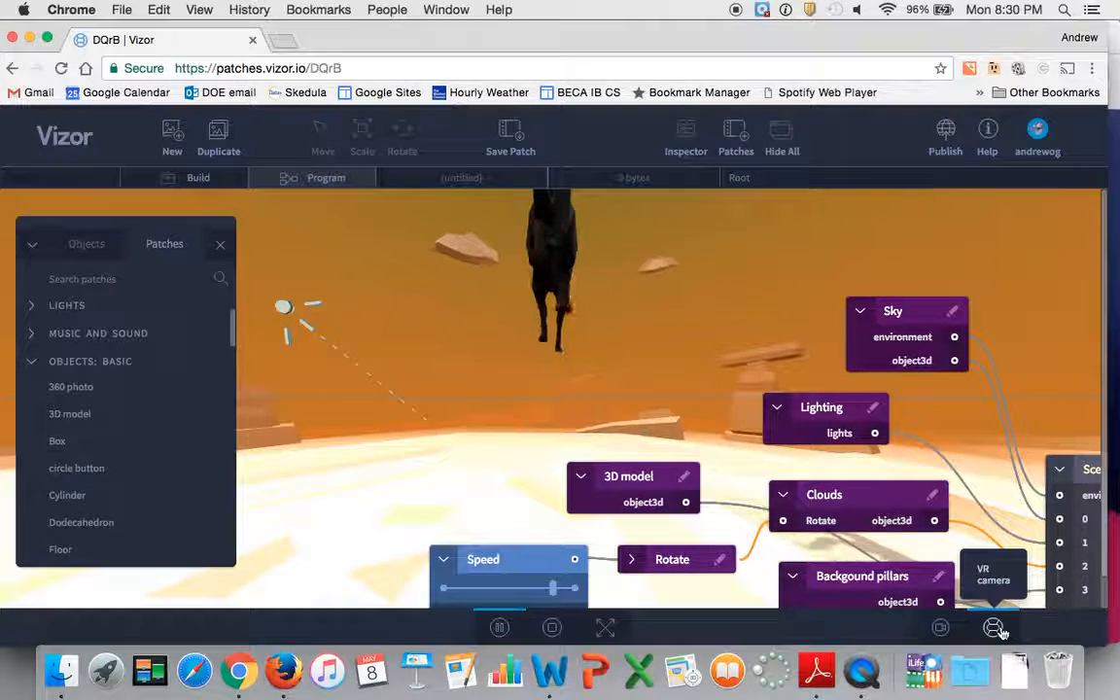
drag(451, 358, 604, 410)
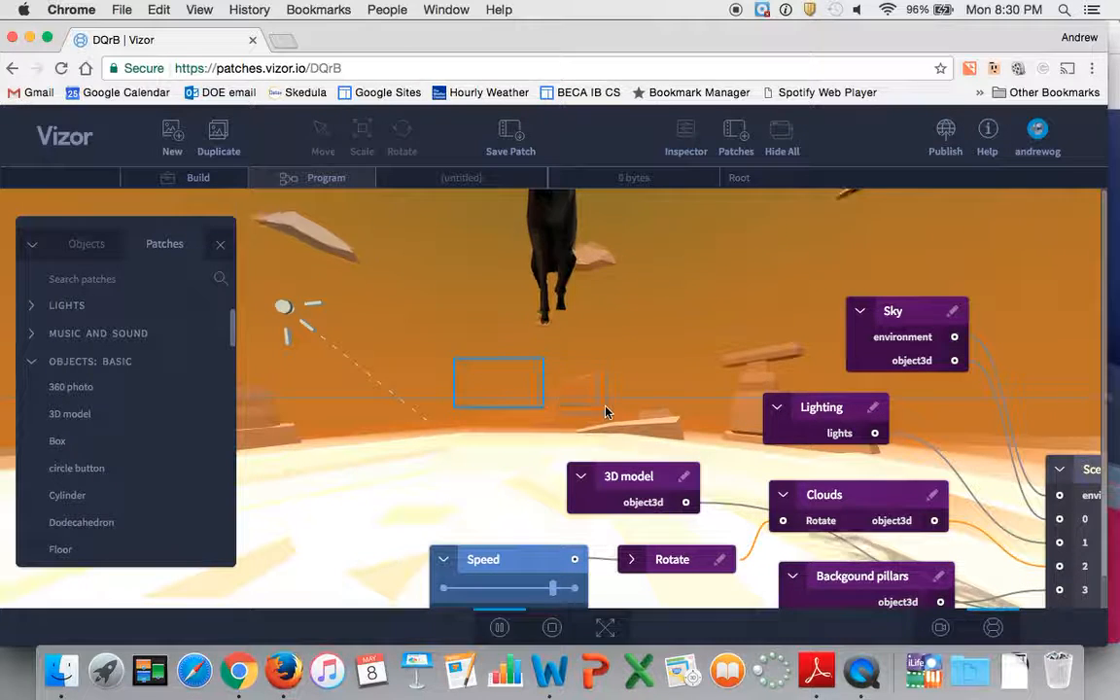
key(Tab)
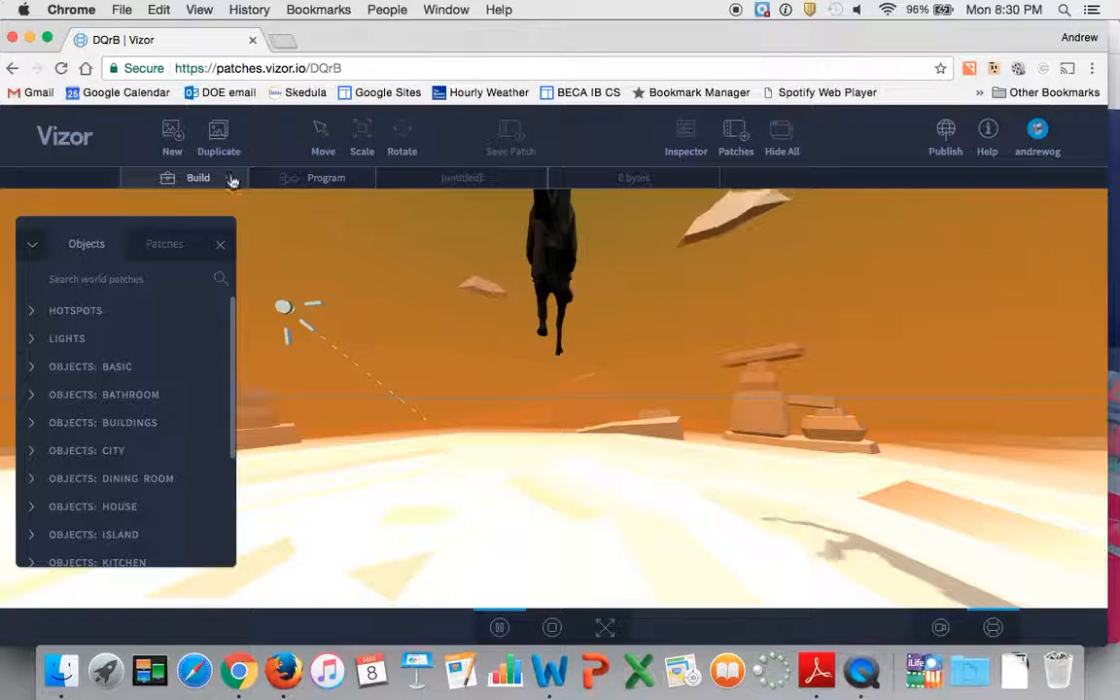
drag(645, 300, 868, 408)
drag(782, 350, 730, 387)
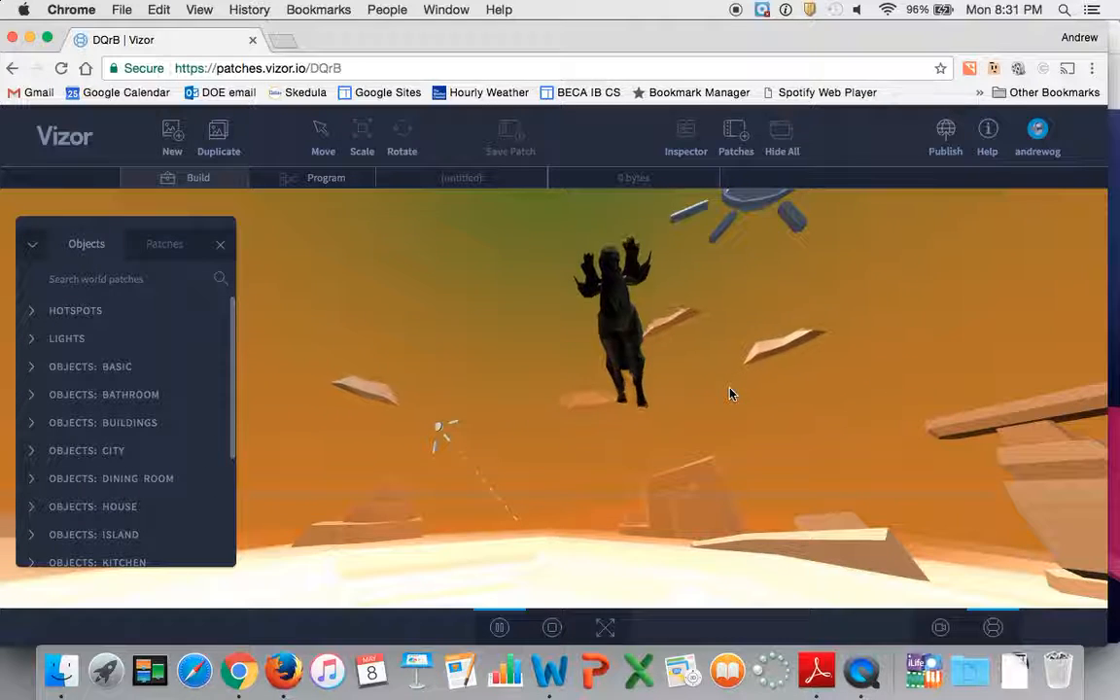
drag(827, 333, 655, 372)
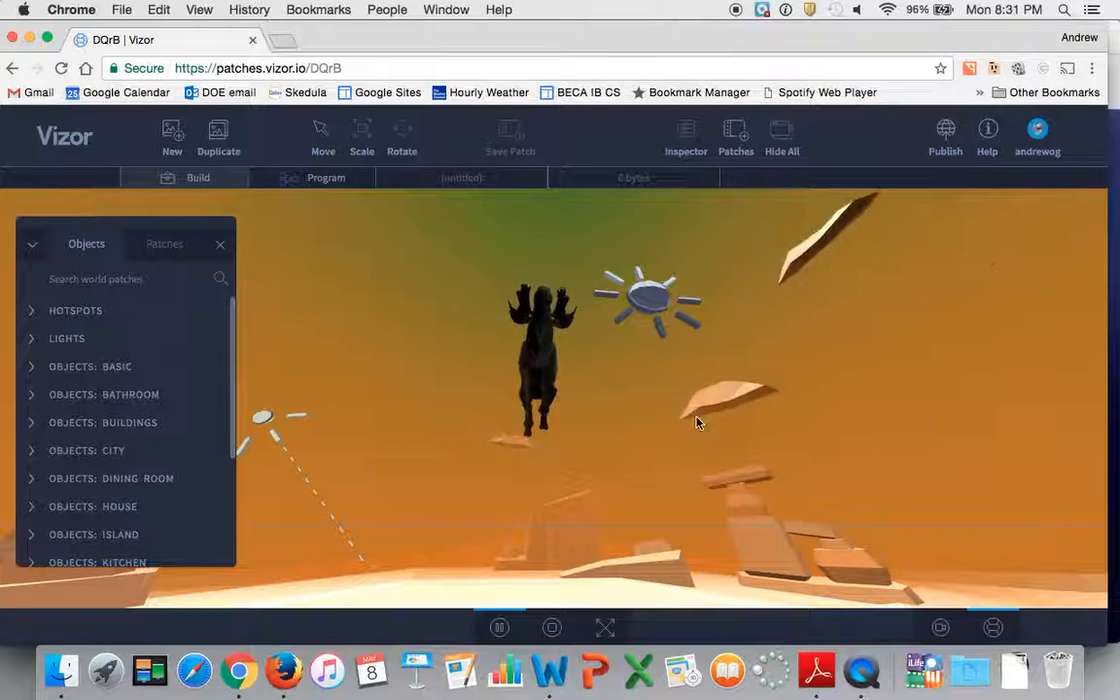